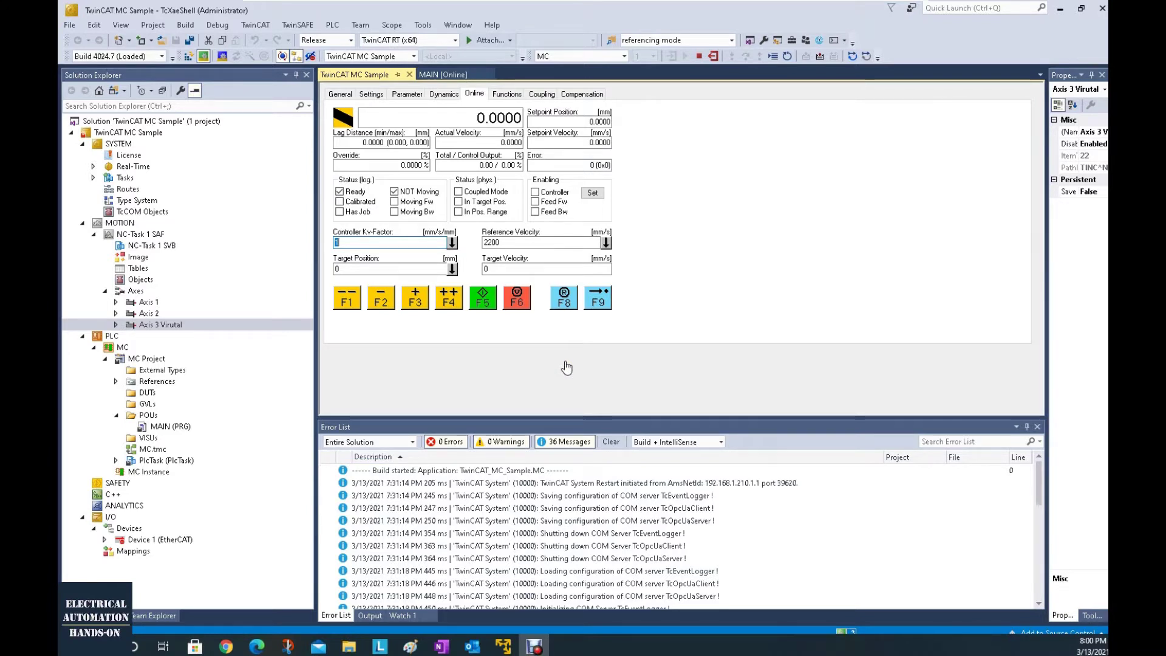
Step: Enable Axis 3 Virutal at 100% override, then jog it forward and back to -8.6000
{"action": "left_click", "coordinate": [144, 328]}
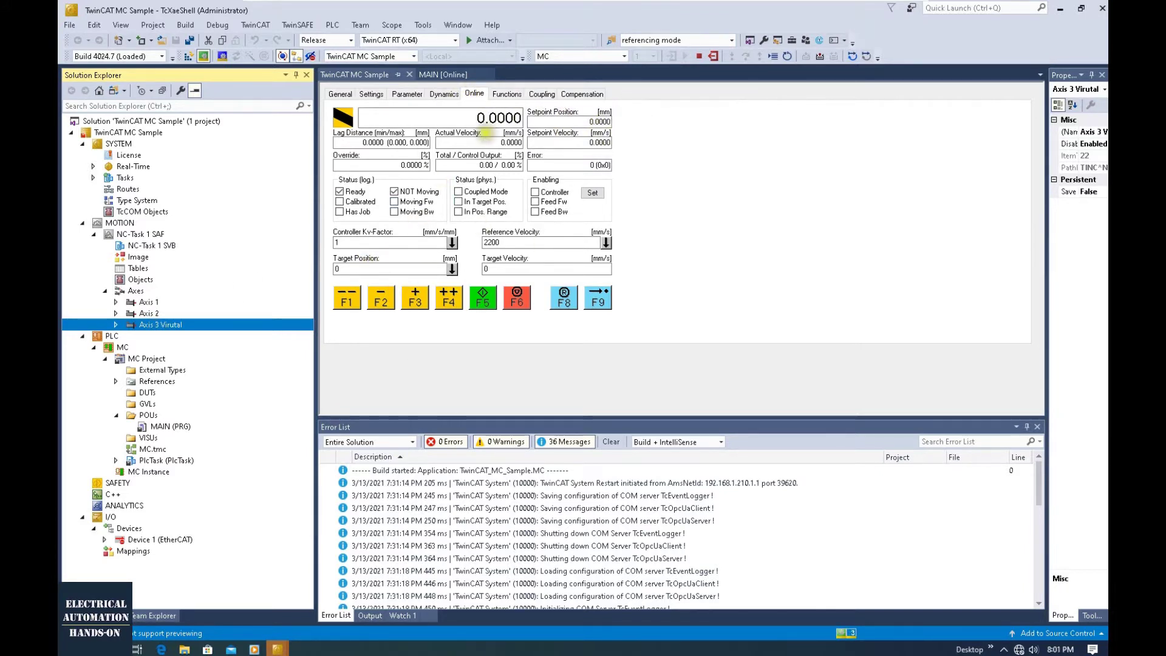
{"action": "left_click", "coordinate": [592, 192]}
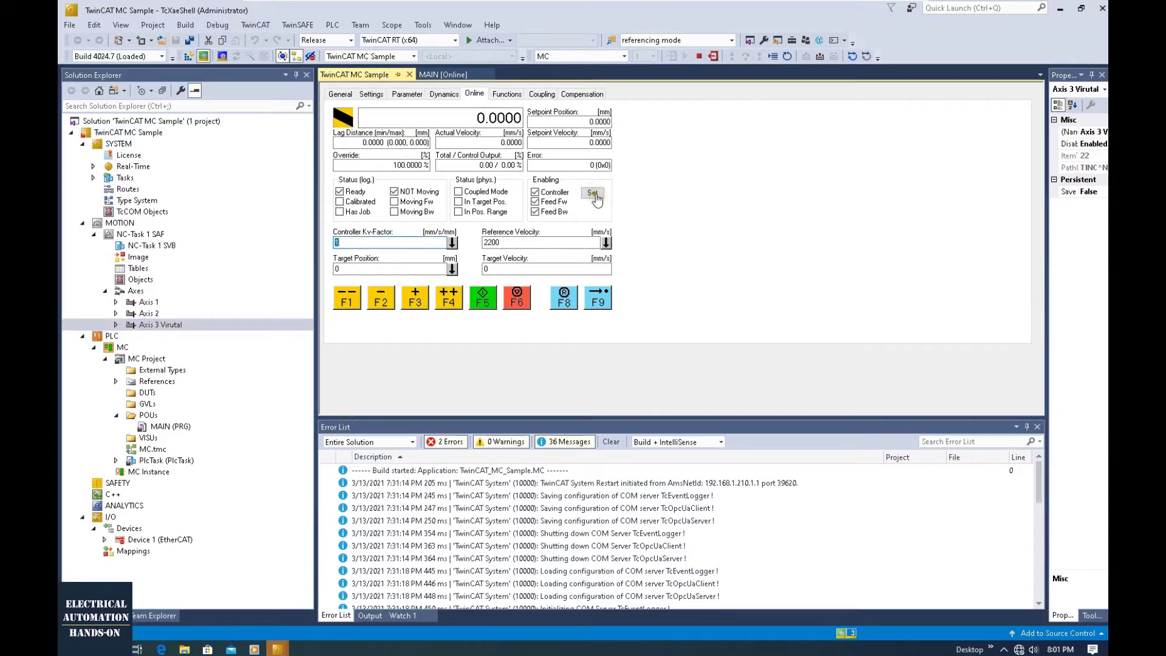
{"action": "left_click", "coordinate": [415, 304]}
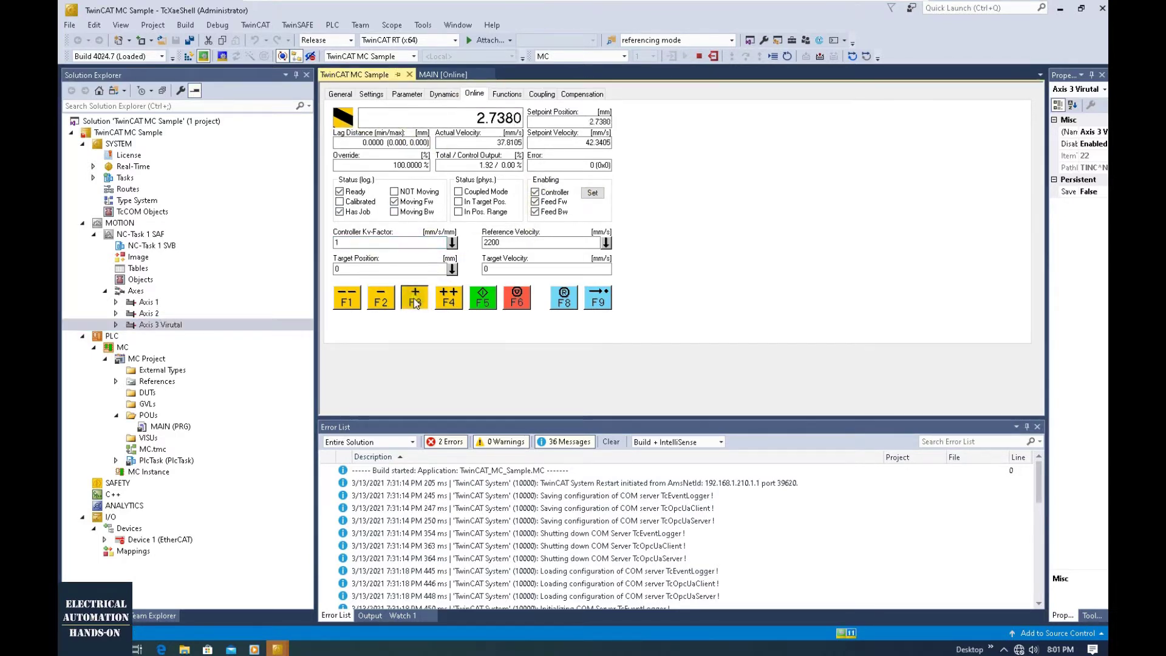
{"action": "left_click", "coordinate": [381, 301]}
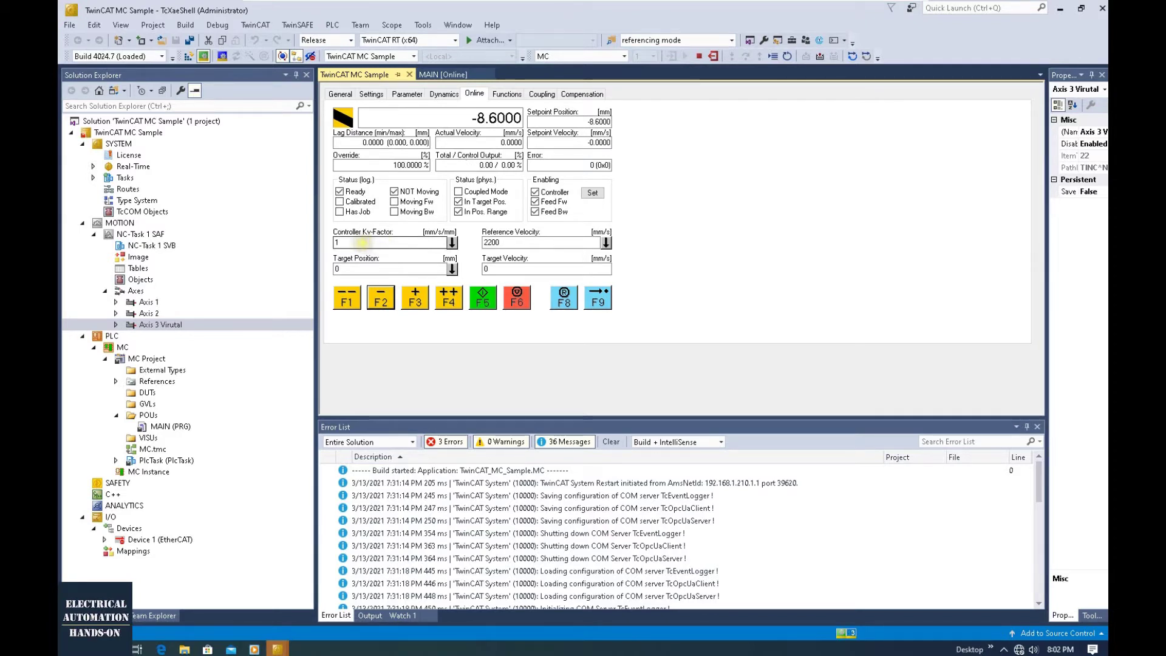
{"action": "double_click", "coordinate": [384, 243]}
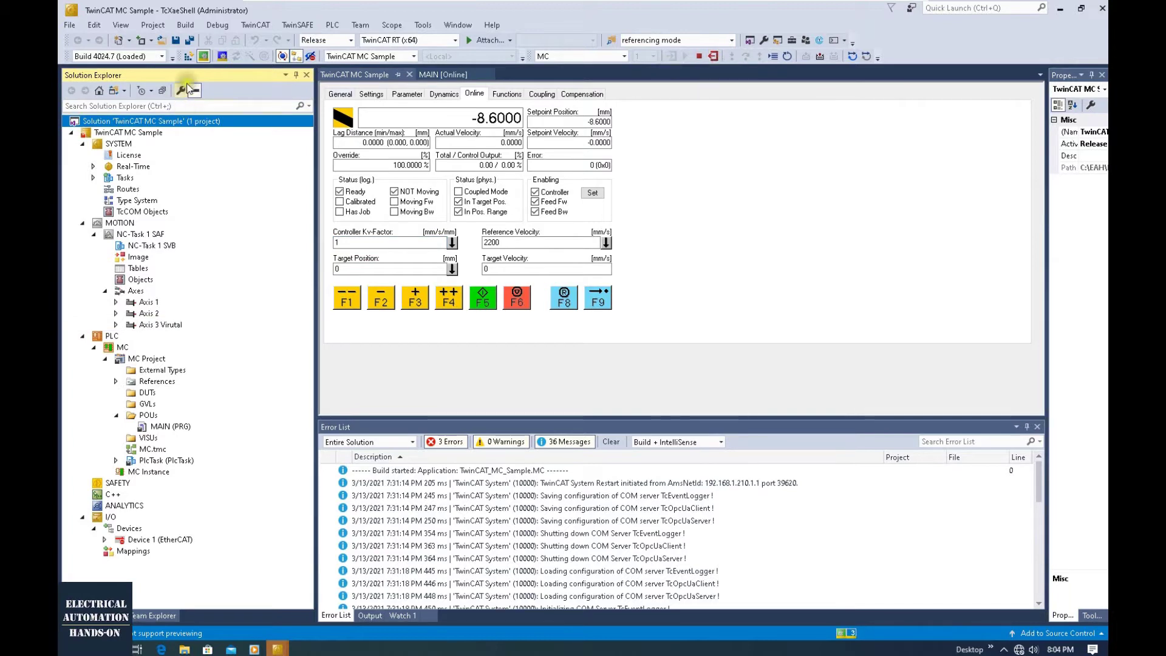
Step: Restart the TwinCAT System, confirm it, and start a project via File > New > Project..
{"action": "left_click", "coordinate": [713, 56]}
{"action": "key", "text": "Return"}
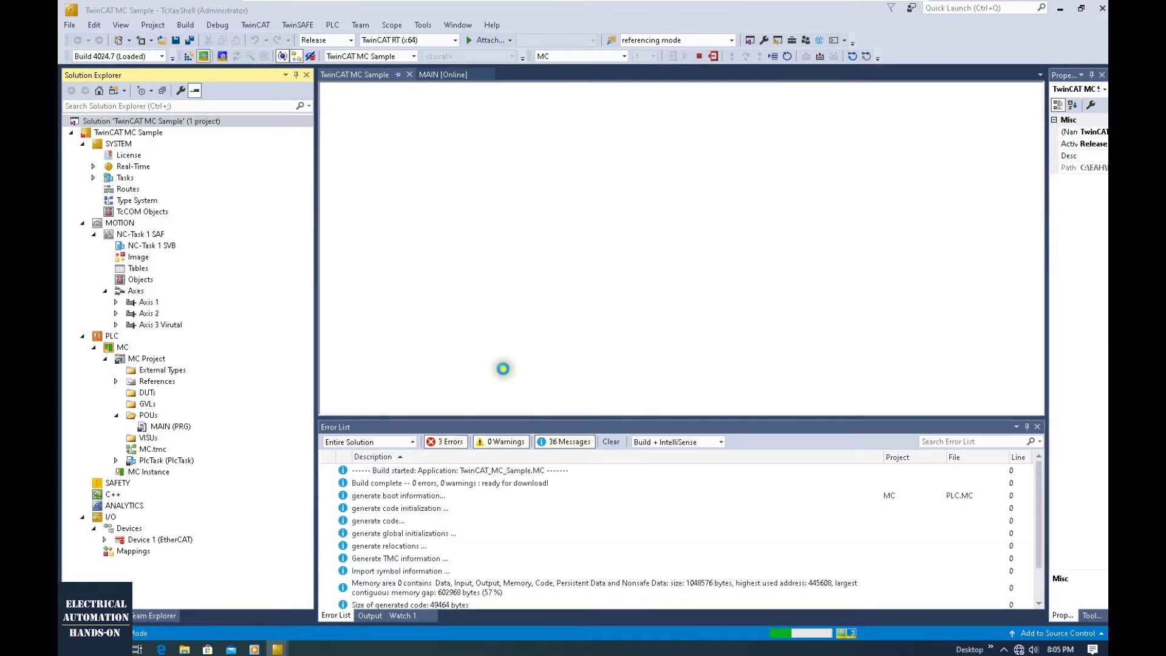
{"action": "left_click", "coordinate": [72, 25]}
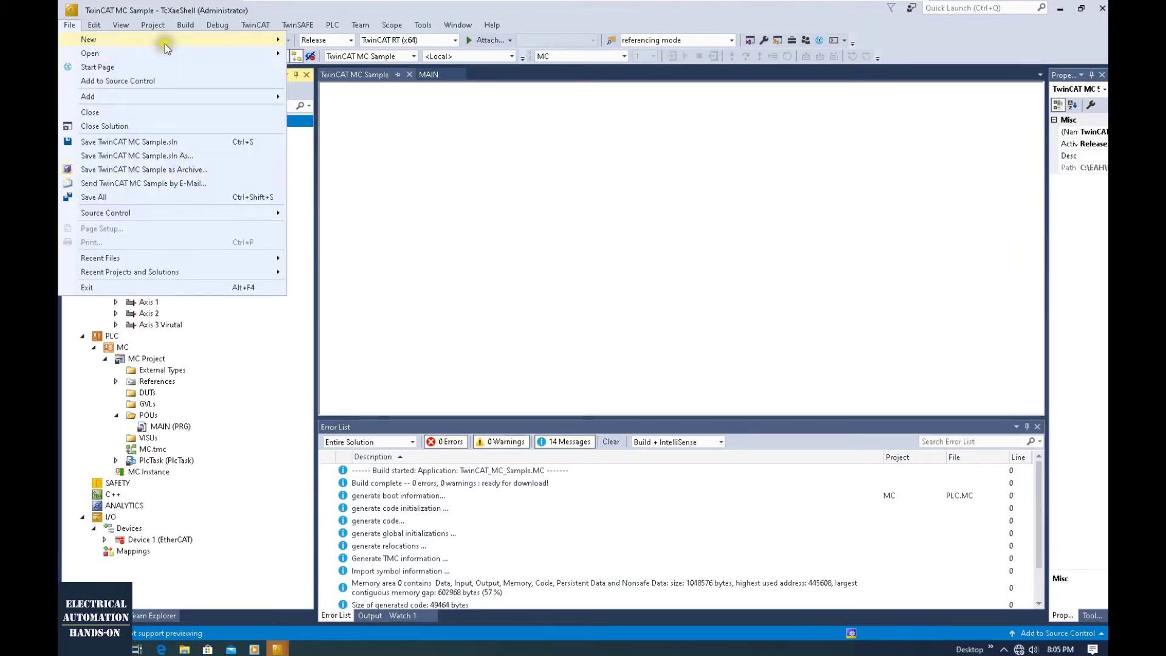
{"action": "mouse_move", "coordinate": [165, 43]}
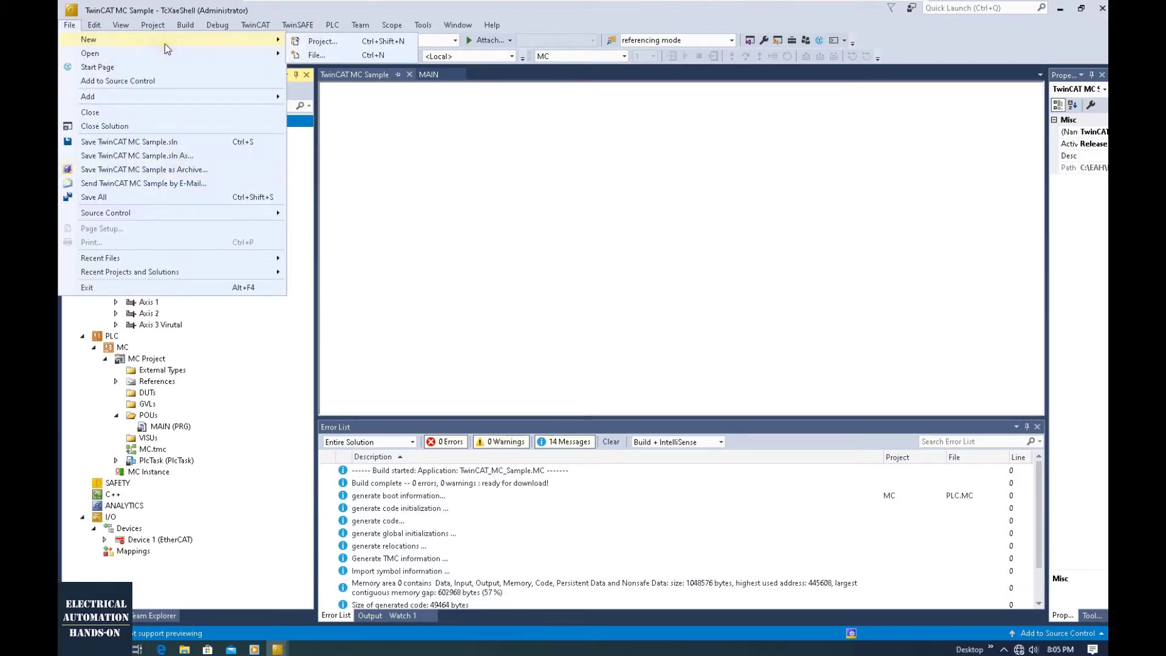
{"action": "left_click", "coordinate": [319, 43]}
Step: Choose the TwinCAT Measurement YT Scope Project template, located in the TwinCAT MC Sample folder
{"action": "double_click", "coordinate": [341, 178]}
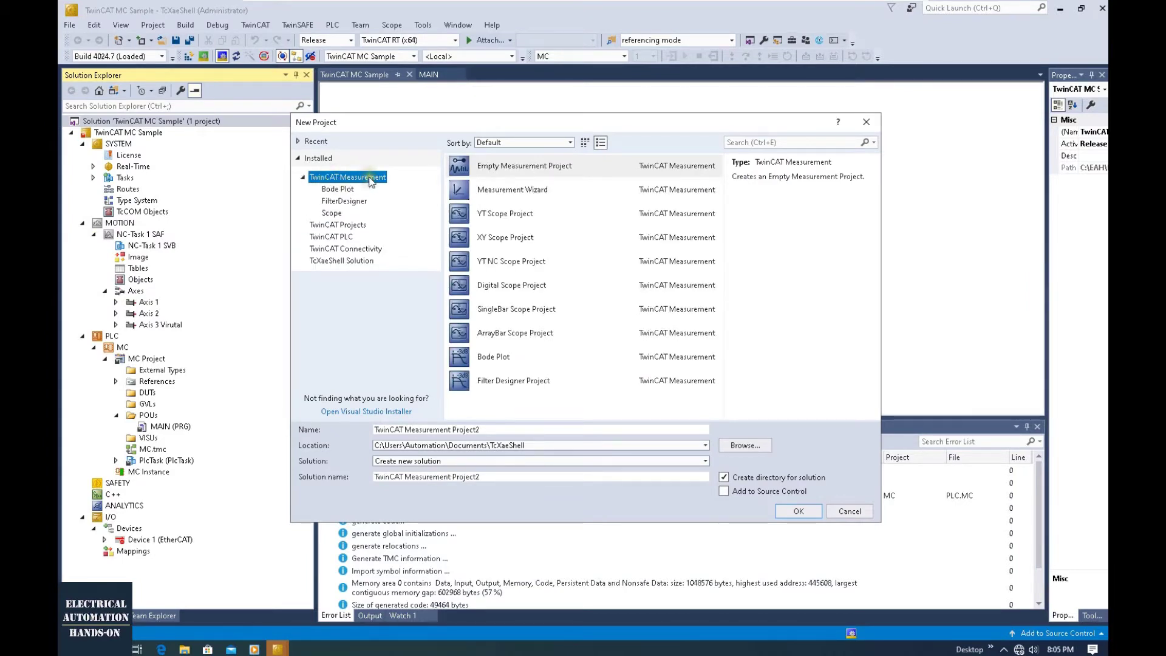
{"action": "left_click", "coordinate": [509, 214]}
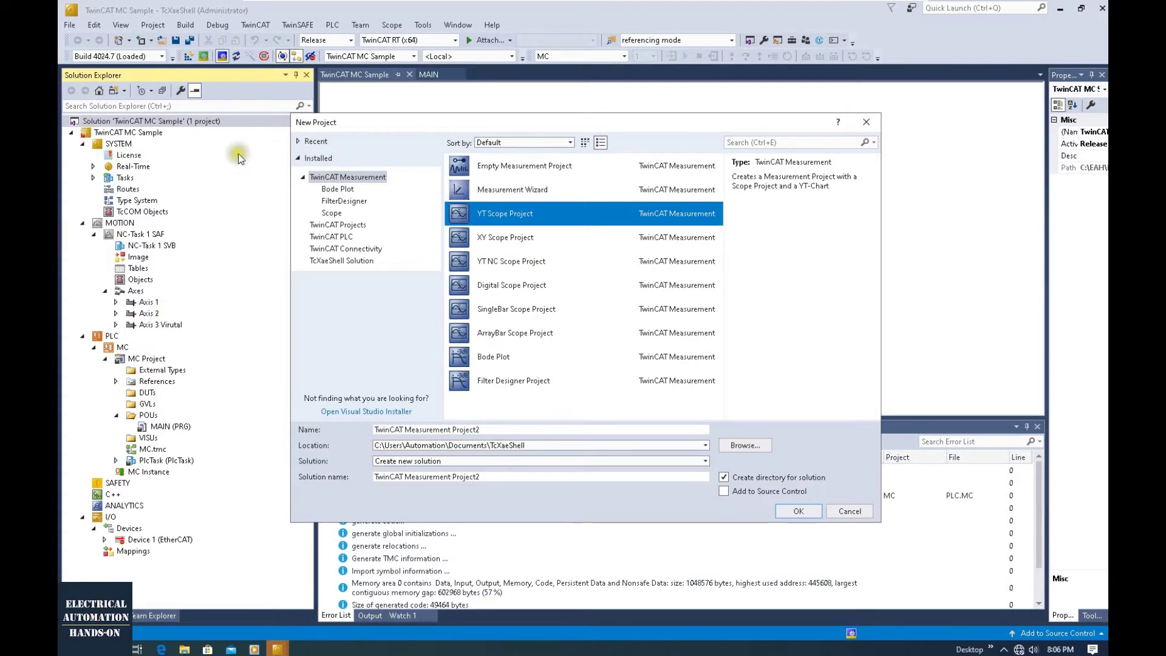
{"action": "left_click", "coordinate": [752, 451]}
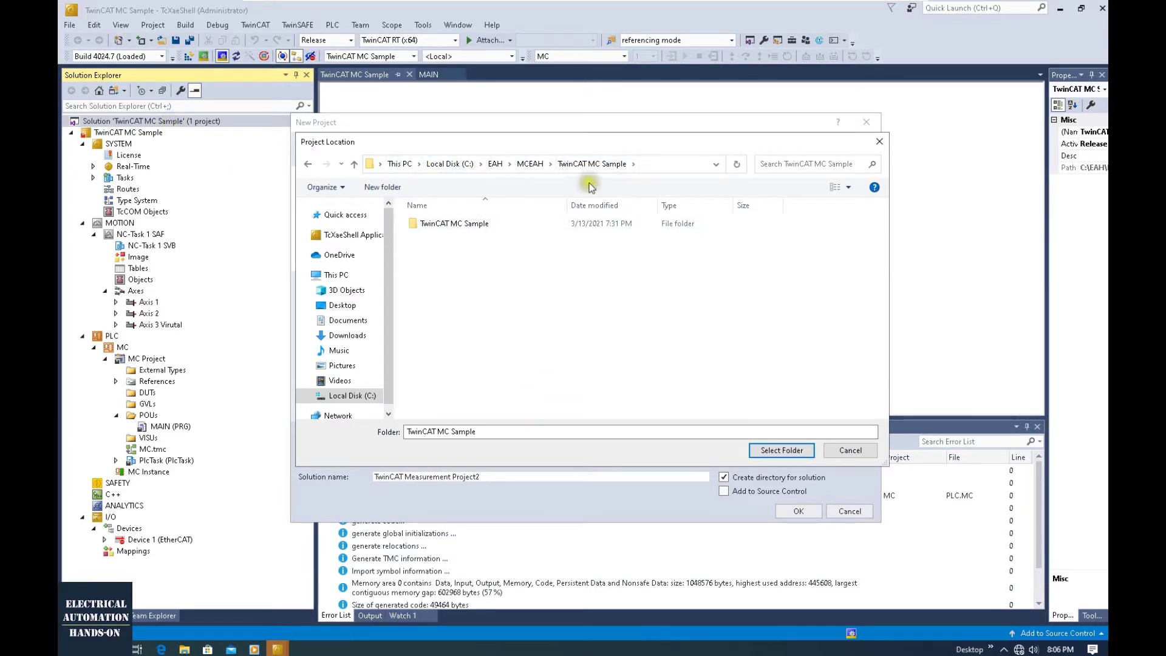
{"action": "left_click", "coordinate": [722, 165]}
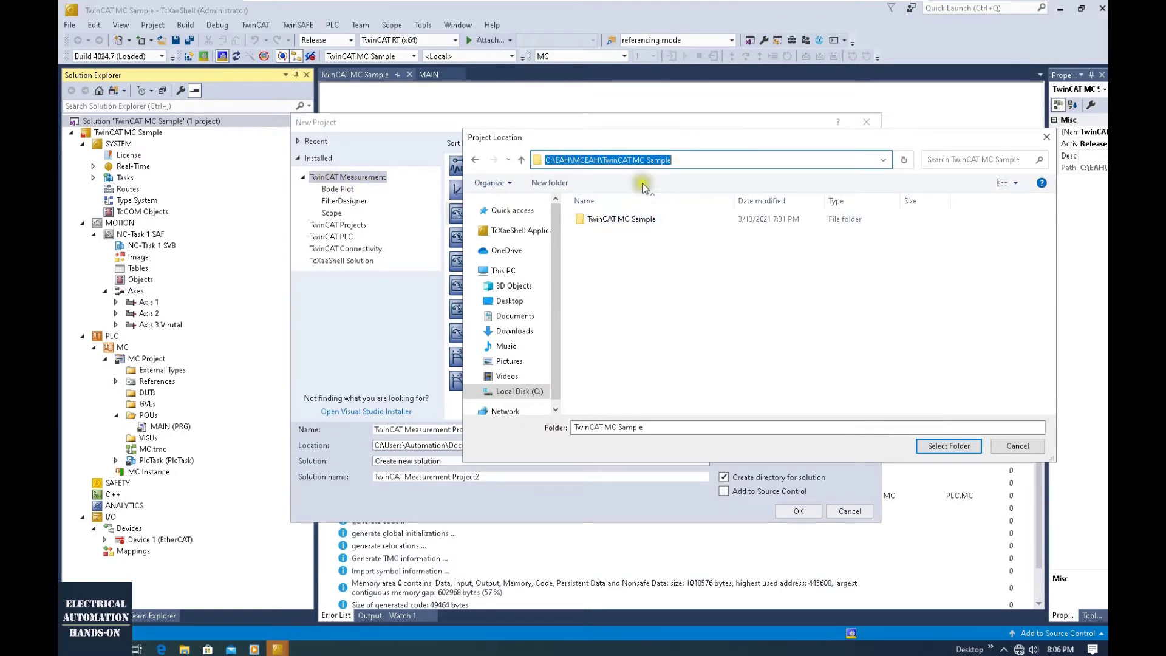
{"action": "left_click", "coordinate": [947, 446]}
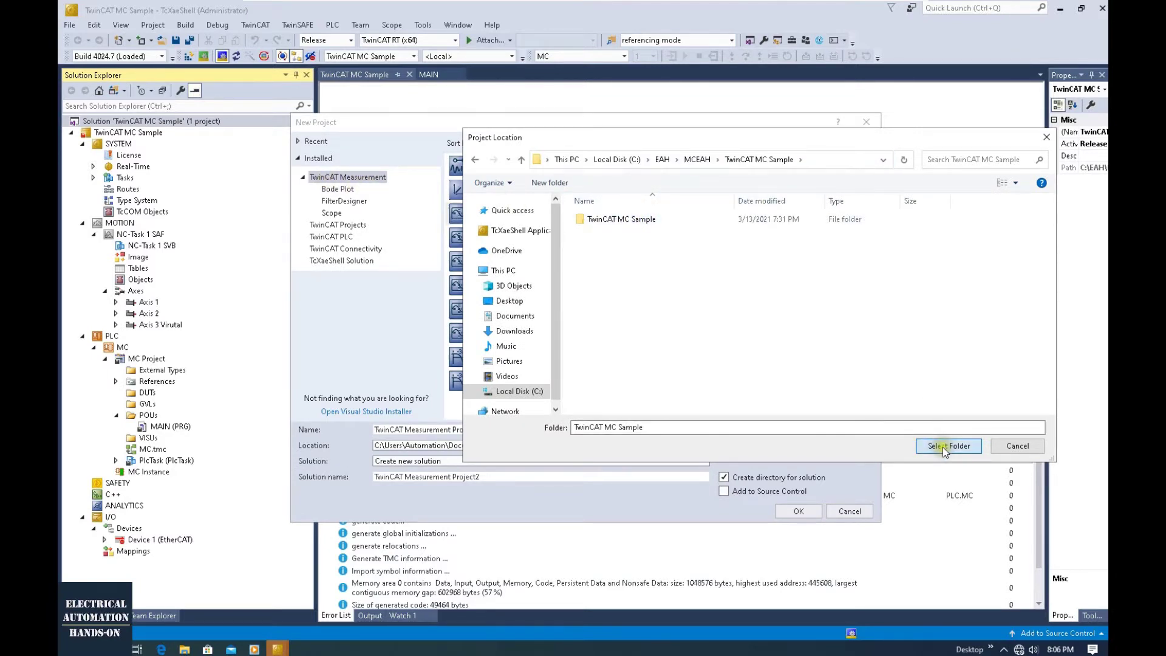
Step: Name the project TwinCAT Measurement MC and set Solution to Add to solution
{"action": "left_click", "coordinate": [493, 430]}
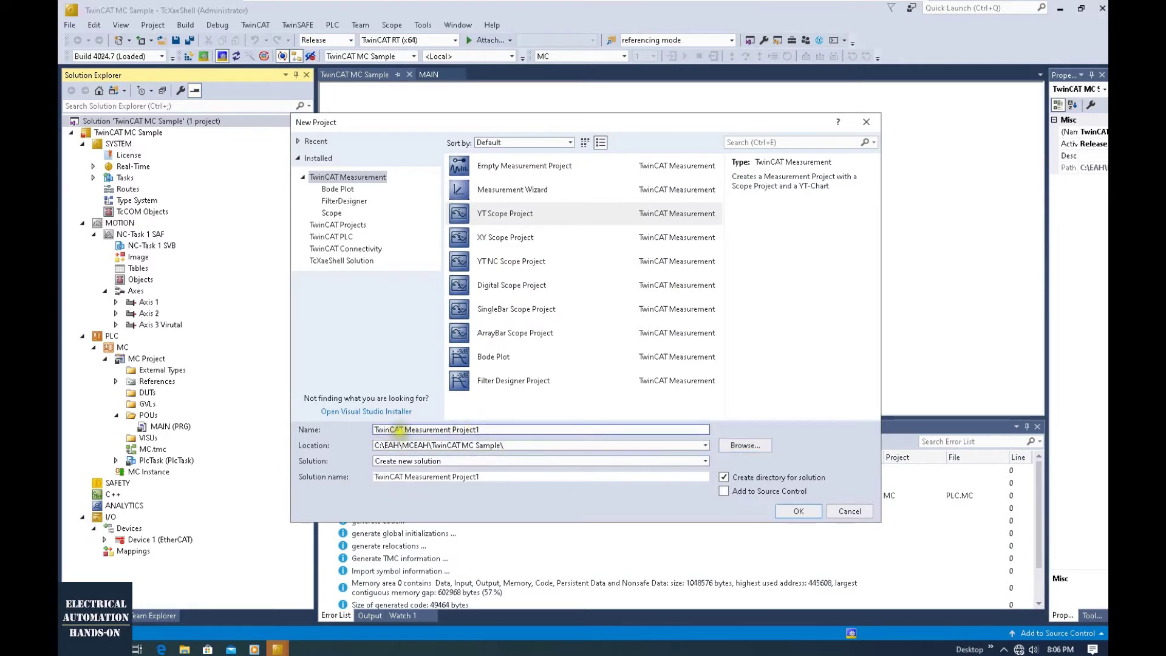
{"action": "key", "text": "BackSpace"}
{"action": "key", "text": "BackSpace"}
{"action": "key", "text": "BackSpace"}
{"action": "key", "text": "BackSpace"}
{"action": "key", "text": "BackSpace"}
{"action": "key", "text": "BackSpace"}
{"action": "key", "text": "BackSpace"}
{"action": "key", "text": "BackSpace"}
{"action": "type", "text": "MC"}
{"action": "left_click", "coordinate": [431, 461]}
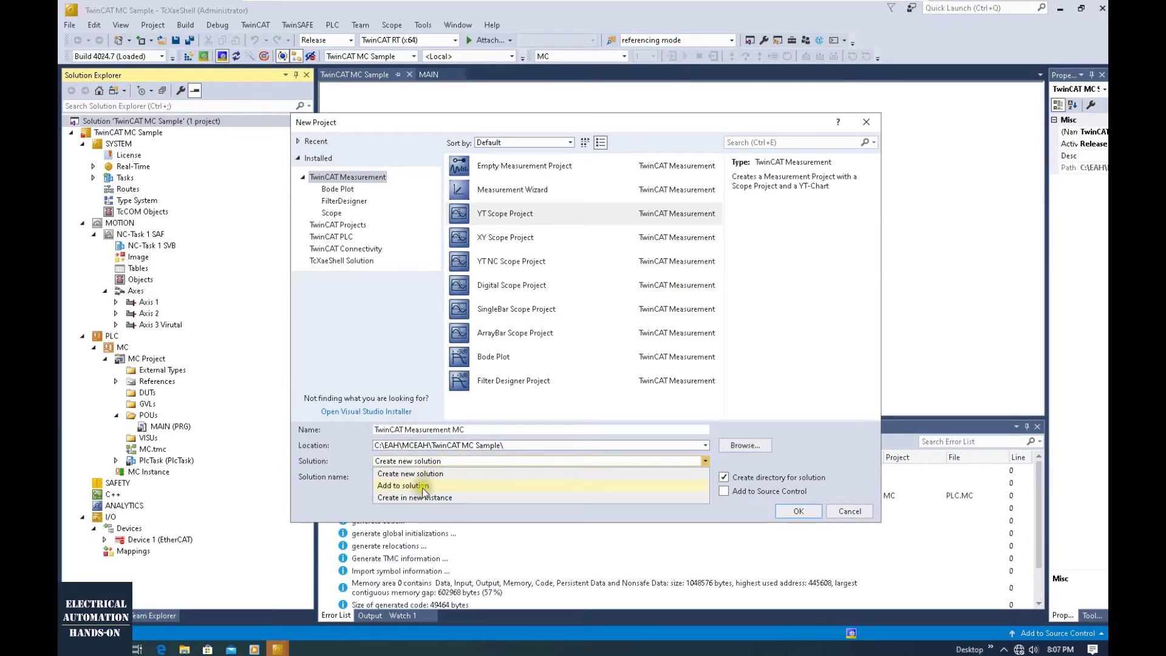
{"action": "left_click", "coordinate": [421, 486]}
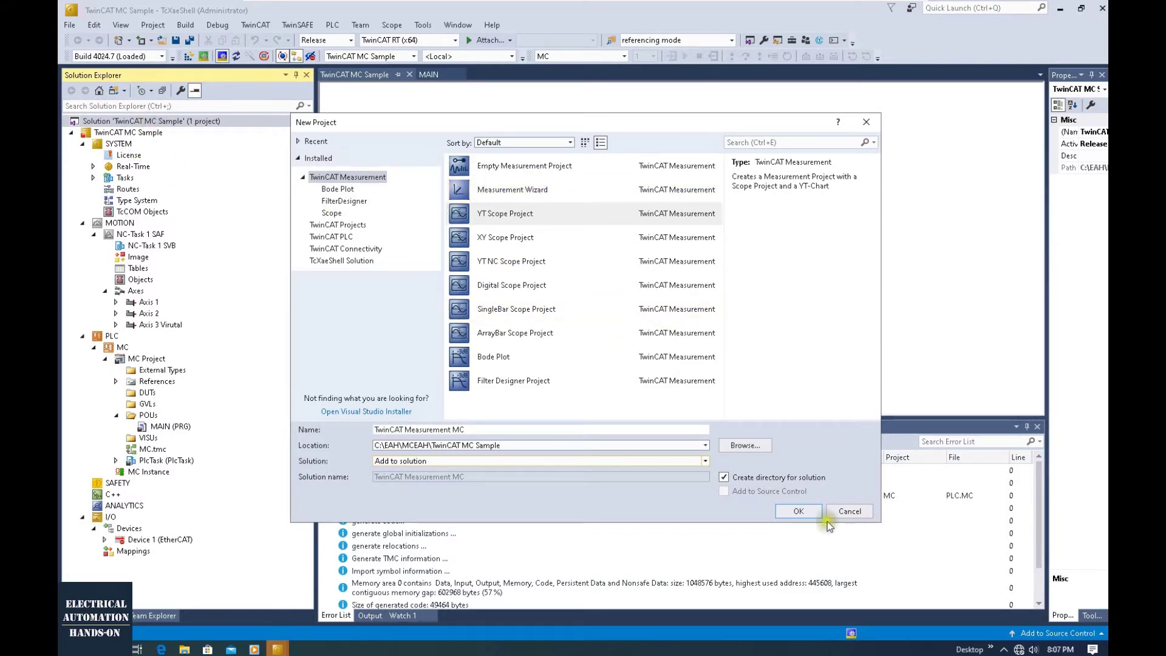
Step: Create the YT Scope Project and inspect its DataPool and YT Chart Axis Group
{"action": "left_click", "coordinate": [799, 512]}
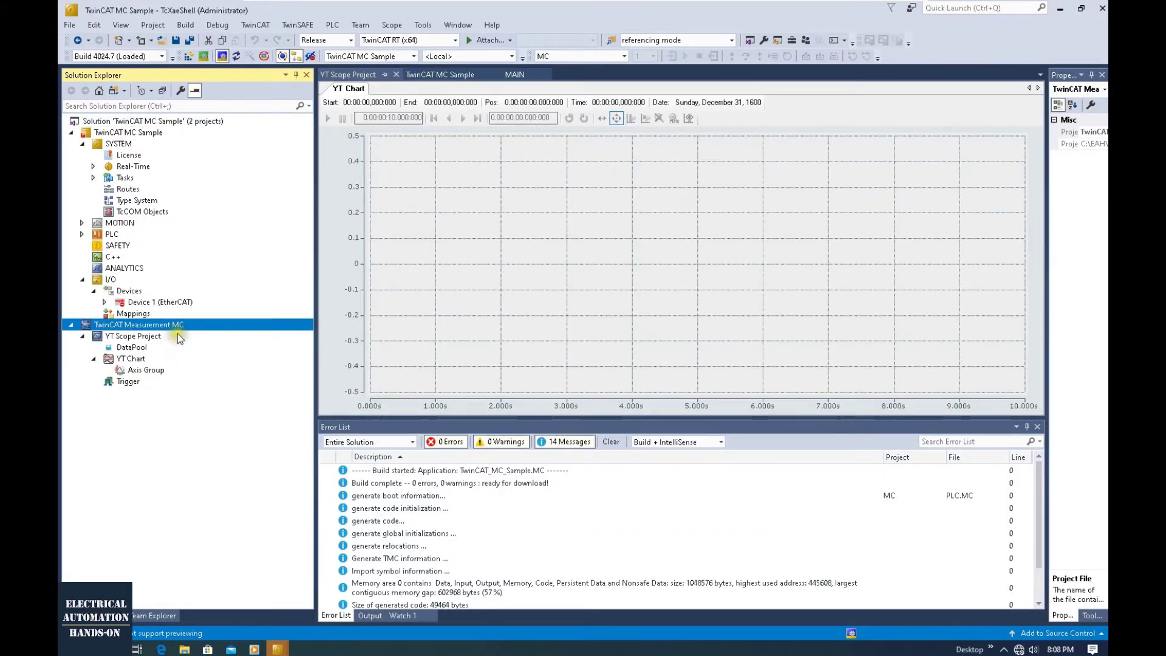
{"action": "left_click", "coordinate": [139, 348]}
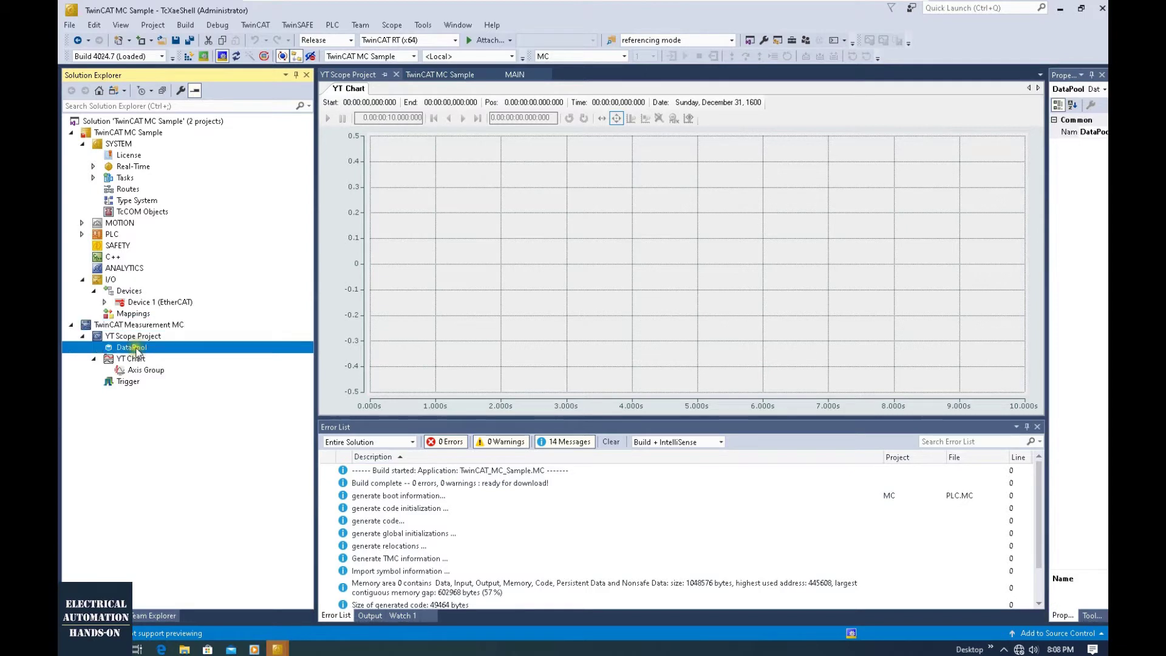
{"action": "right_click", "coordinate": [137, 351]}
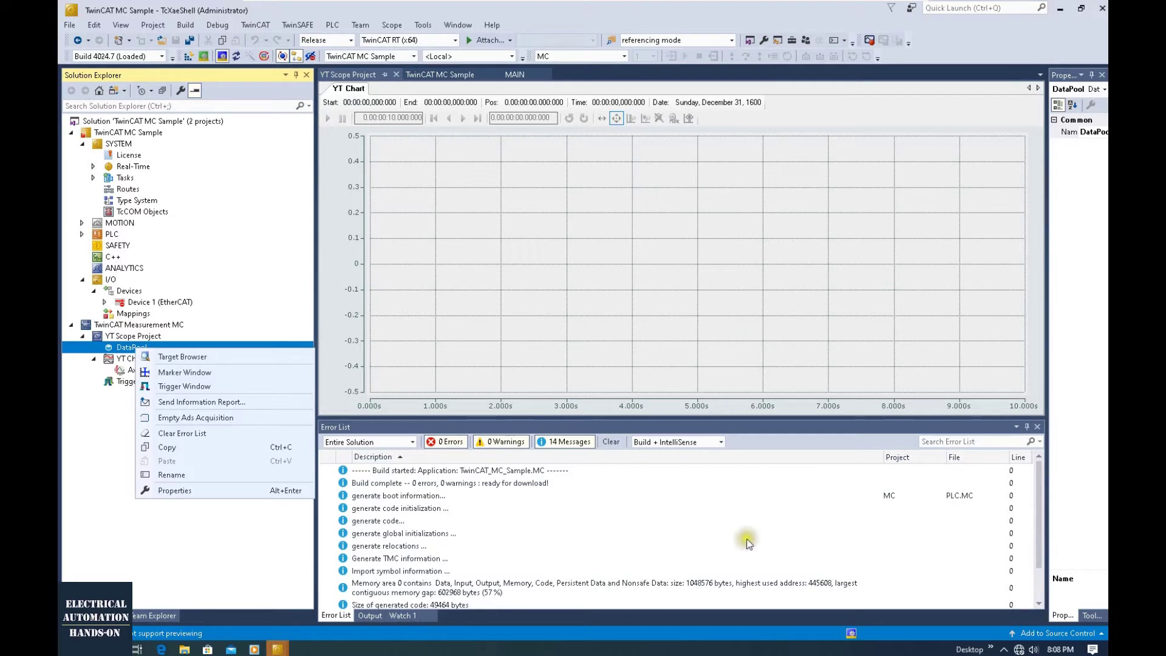
{"action": "left_click", "coordinate": [470, 326]}
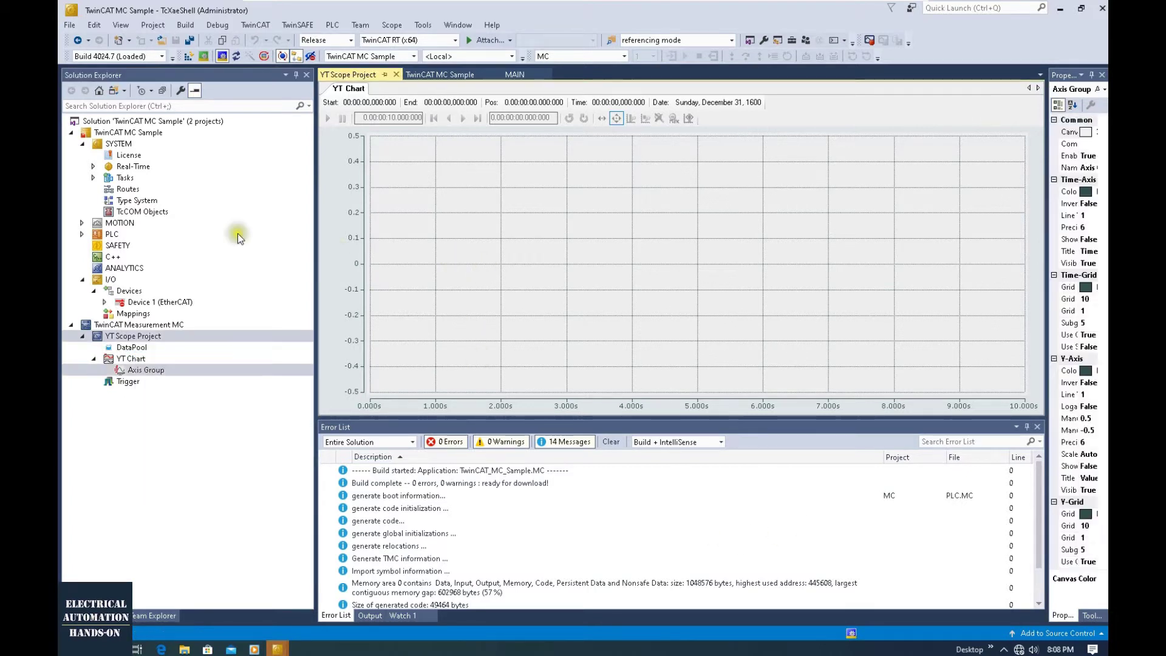
Step: Restart the TwinCAT System in run mode, confirming the prompt
{"action": "left_click", "coordinate": [202, 56]}
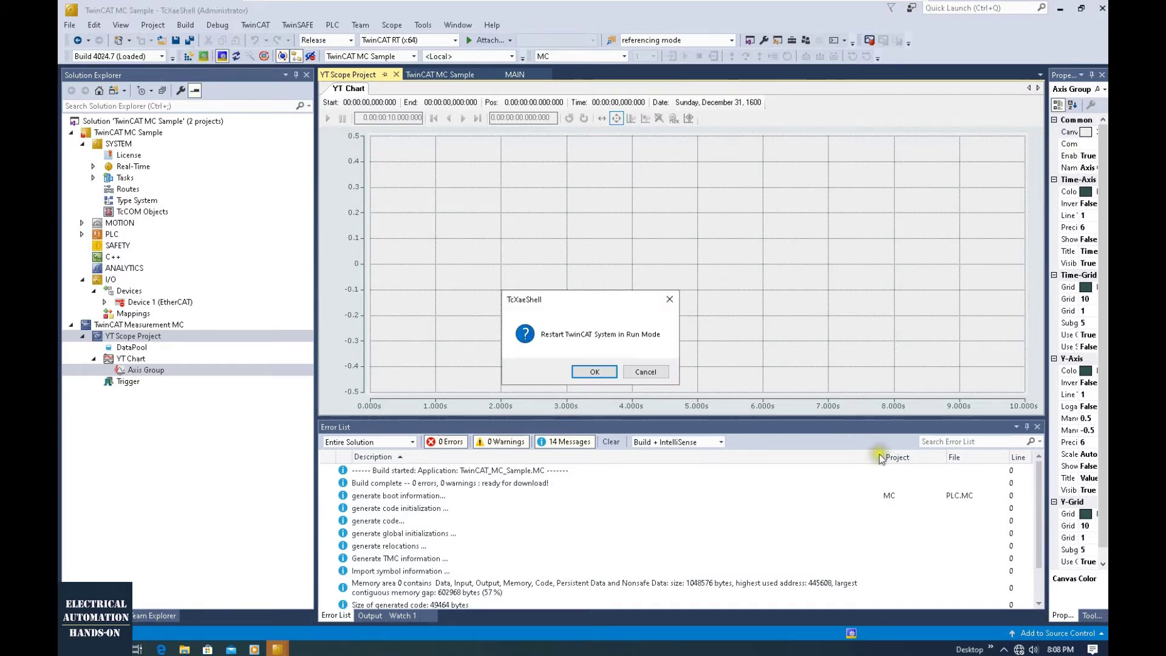
{"action": "left_click", "coordinate": [601, 371]}
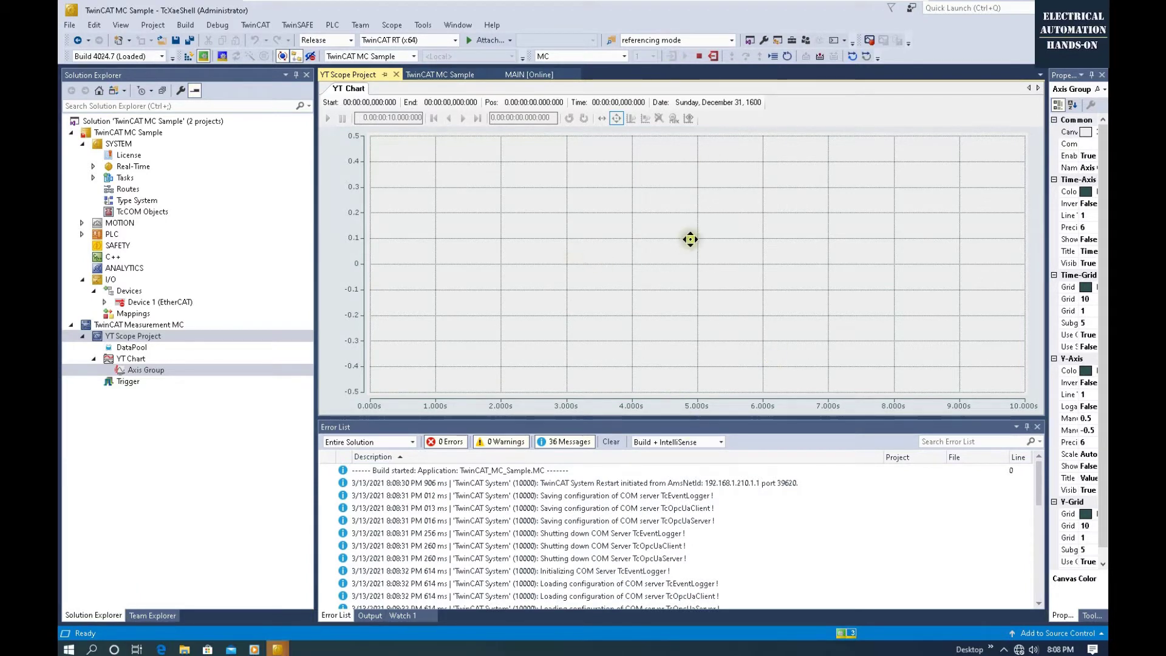
{"action": "left_click", "coordinate": [141, 351]}
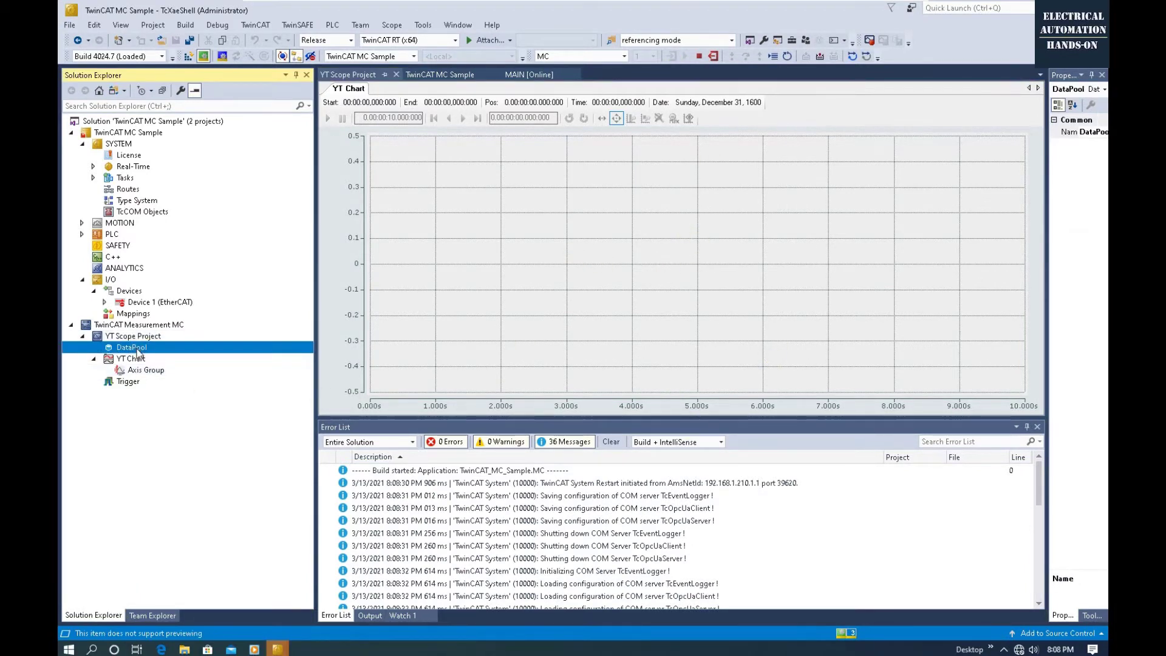
Step: Open the DataPool's Target Browser and show the symbols of port 501: TCNC.NcTaskSaf
{"action": "right_click", "coordinate": [139, 352]}
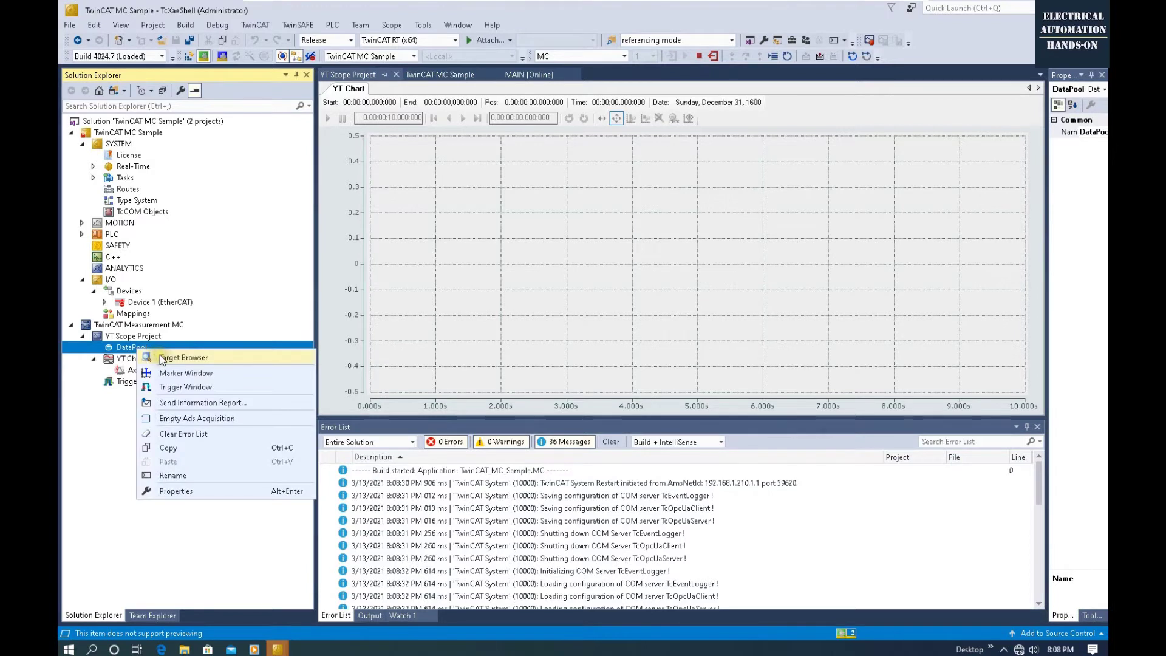
{"action": "left_click", "coordinate": [159, 354]}
{"action": "left_click", "coordinate": [510, 175]}
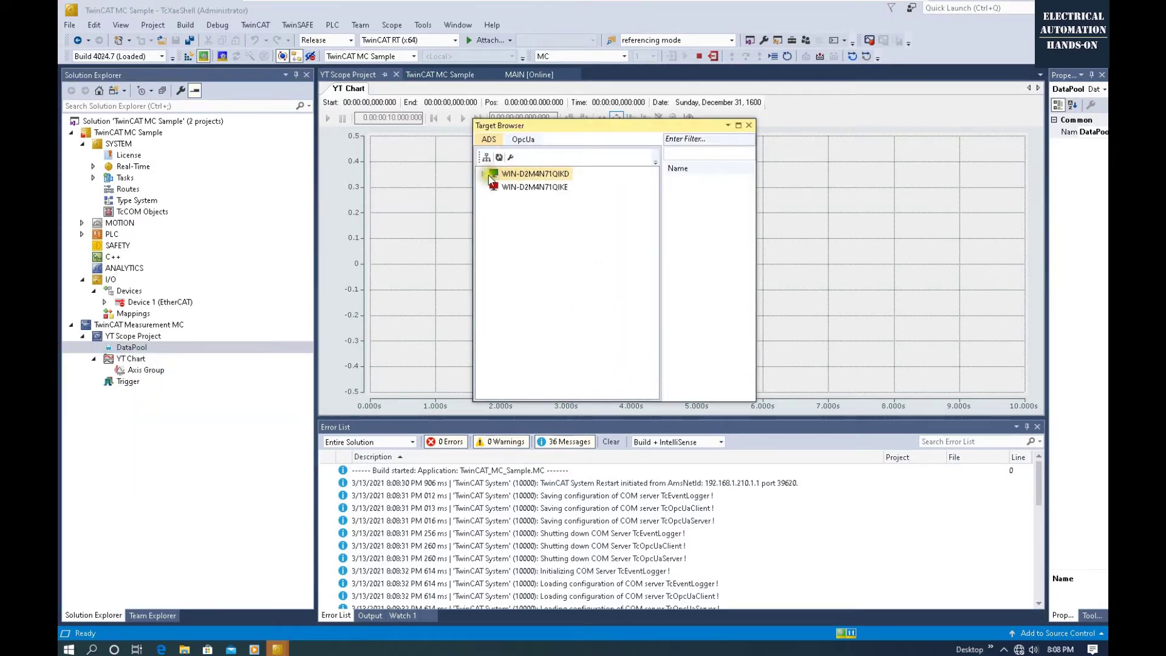
{"action": "left_click", "coordinate": [483, 173]}
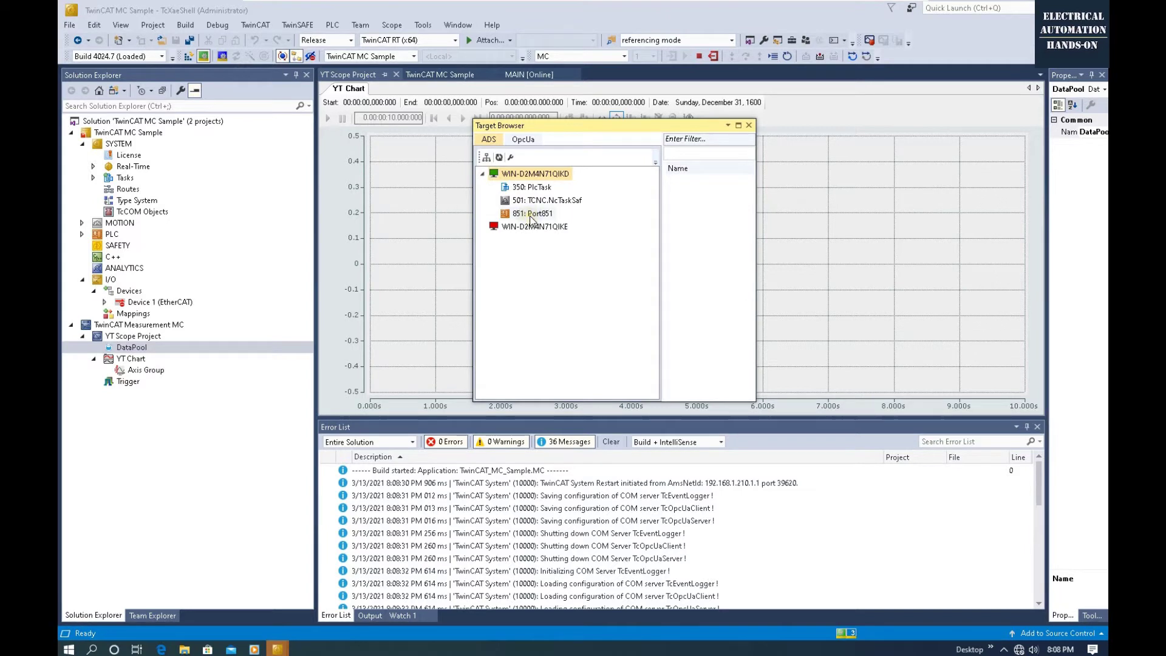
{"action": "left_click", "coordinate": [482, 174]}
{"action": "left_click", "coordinate": [482, 174]}
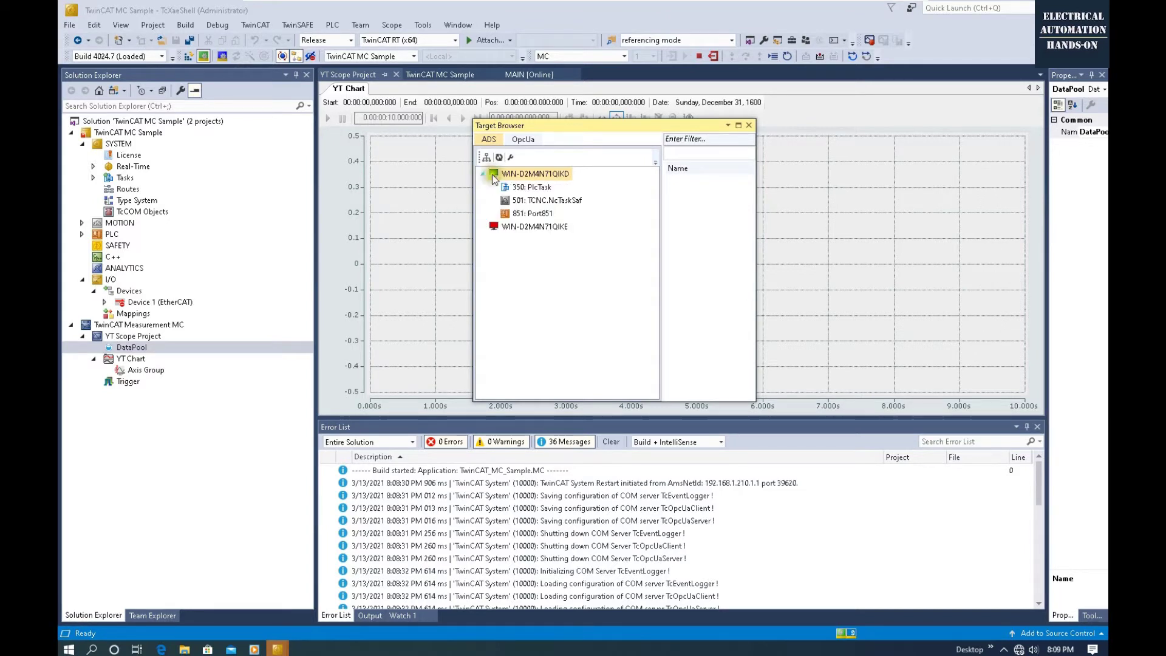
{"action": "left_click", "coordinate": [520, 203]}
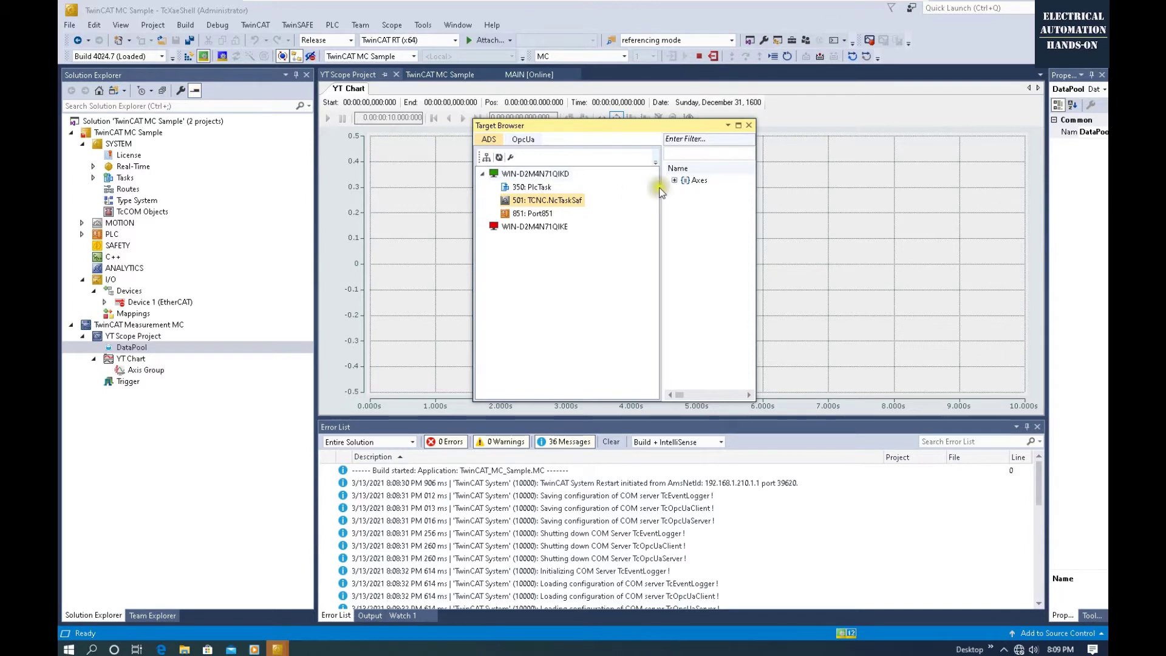
Step: Expand Axes and compare with the PLC project and its Port851 symbols
{"action": "left_click", "coordinate": [674, 181]}
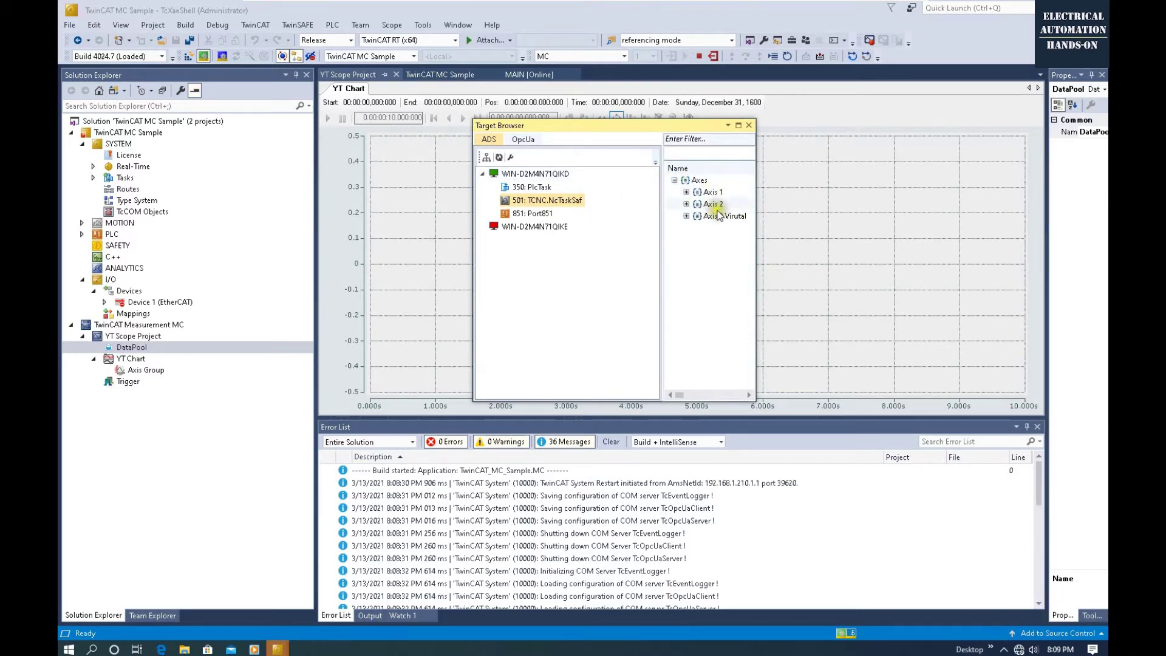
{"action": "left_click", "coordinate": [81, 223]}
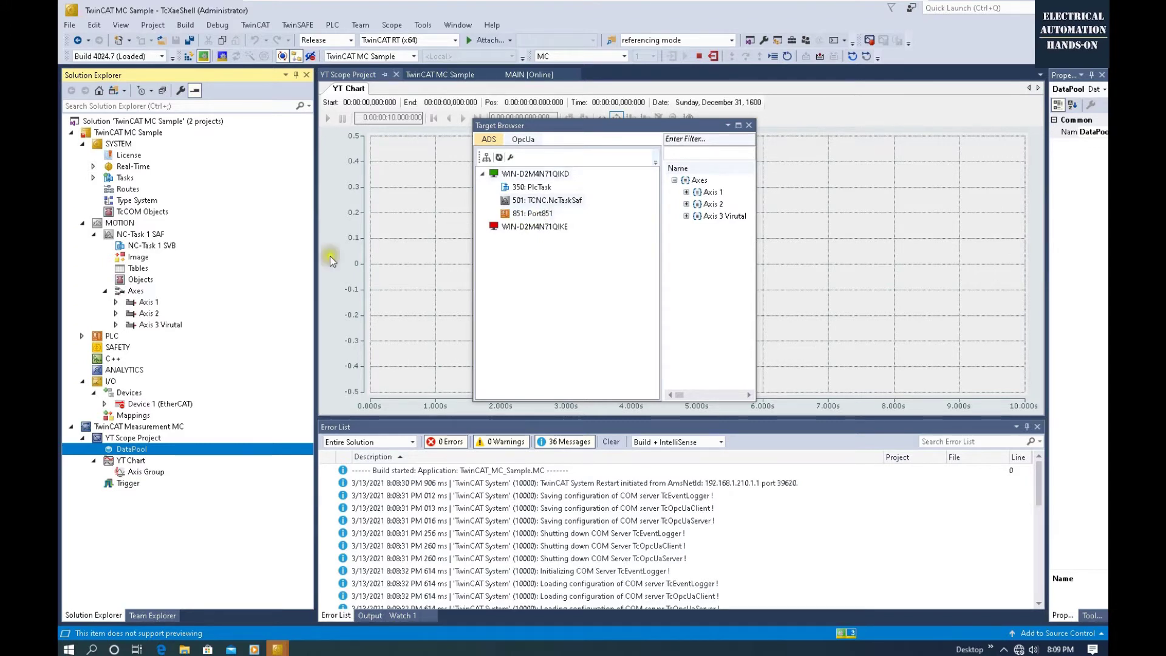
{"action": "left_click", "coordinate": [81, 336]}
{"action": "left_click", "coordinate": [532, 213]}
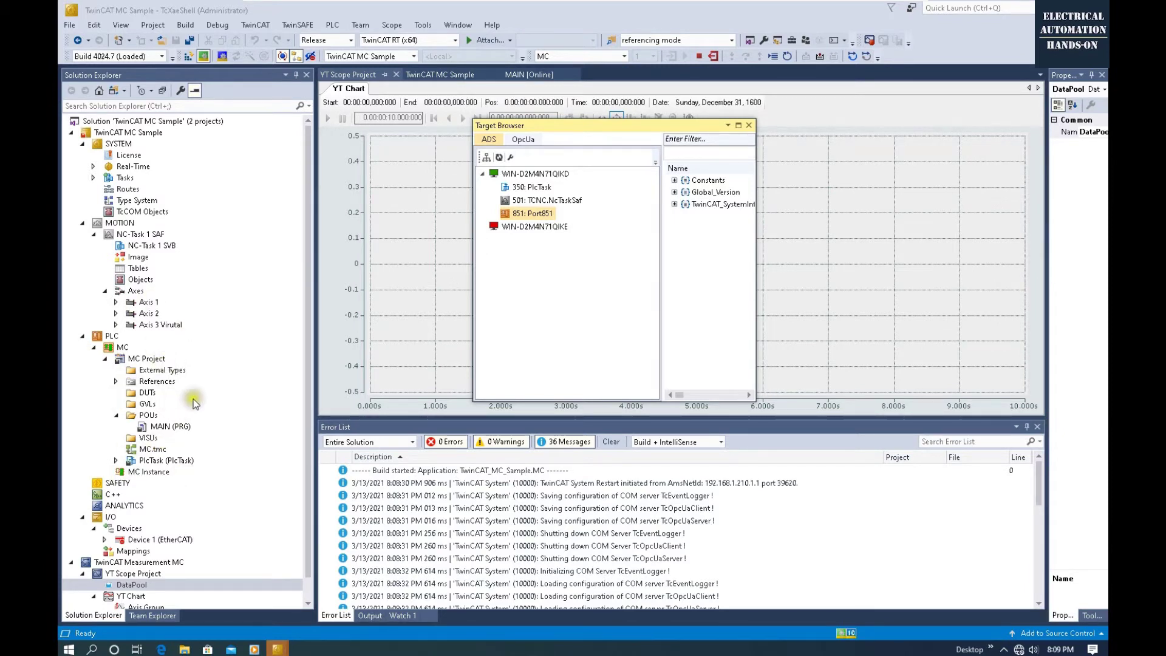
{"action": "left_click", "coordinate": [83, 336]}
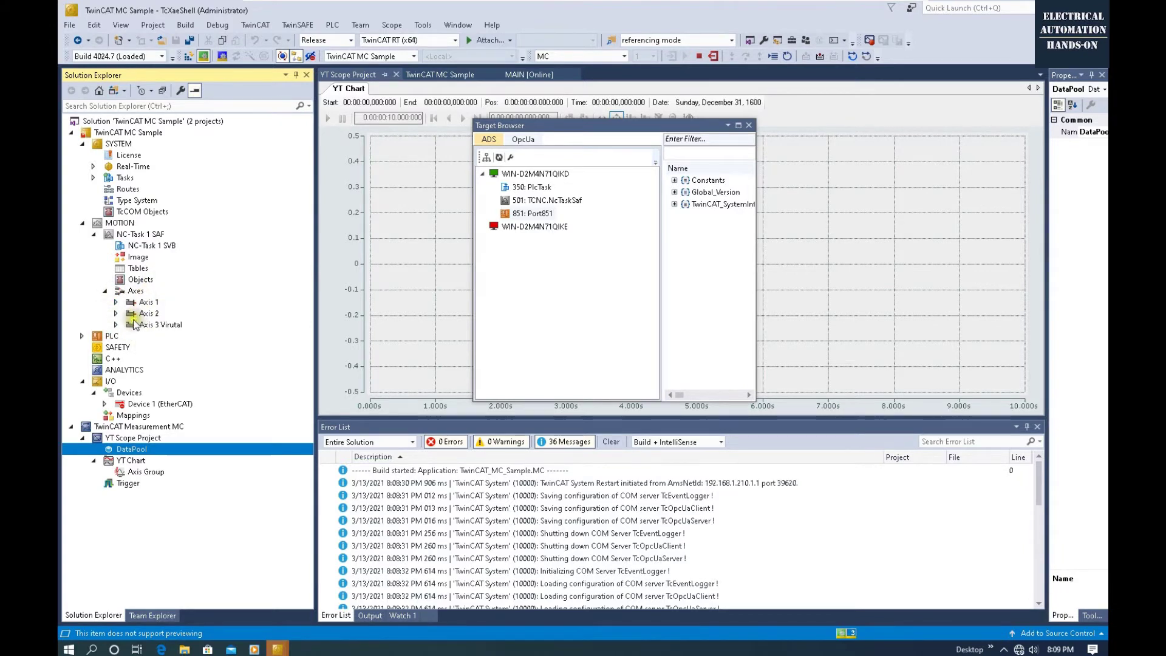
Step: Widen the Target Browser and drag Axis 3 Virutal's ActPos and ActVelo onto the DataPool
{"action": "left_click", "coordinate": [564, 200]}
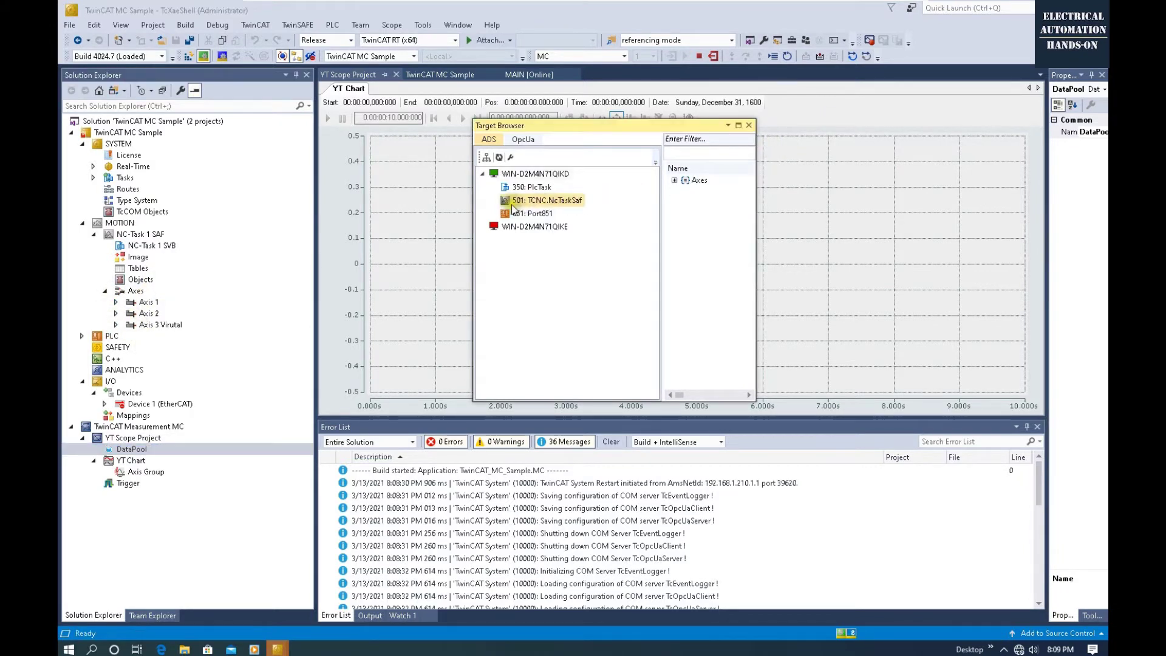
{"action": "left_click_drag", "start_coordinate": [756, 222], "coordinate": [944, 235]}
{"action": "left_click", "coordinate": [674, 180]}
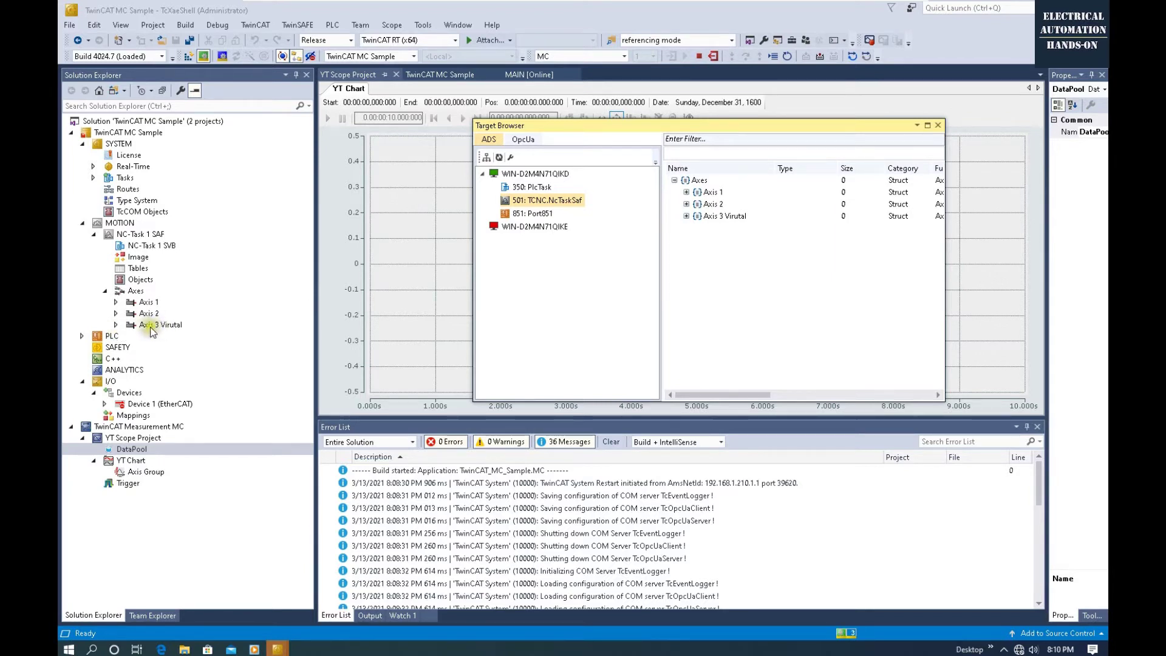
{"action": "left_click", "coordinate": [686, 217]}
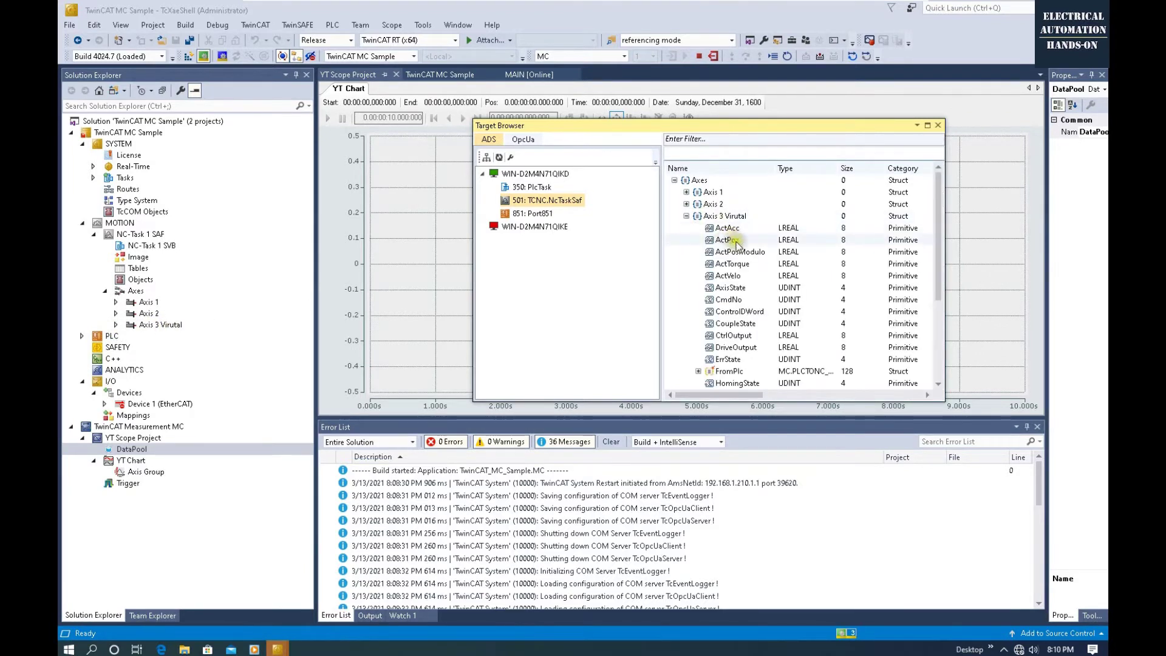
{"action": "scroll", "coordinate": [731, 277], "scroll_direction": "down", "scroll_amount": 1}
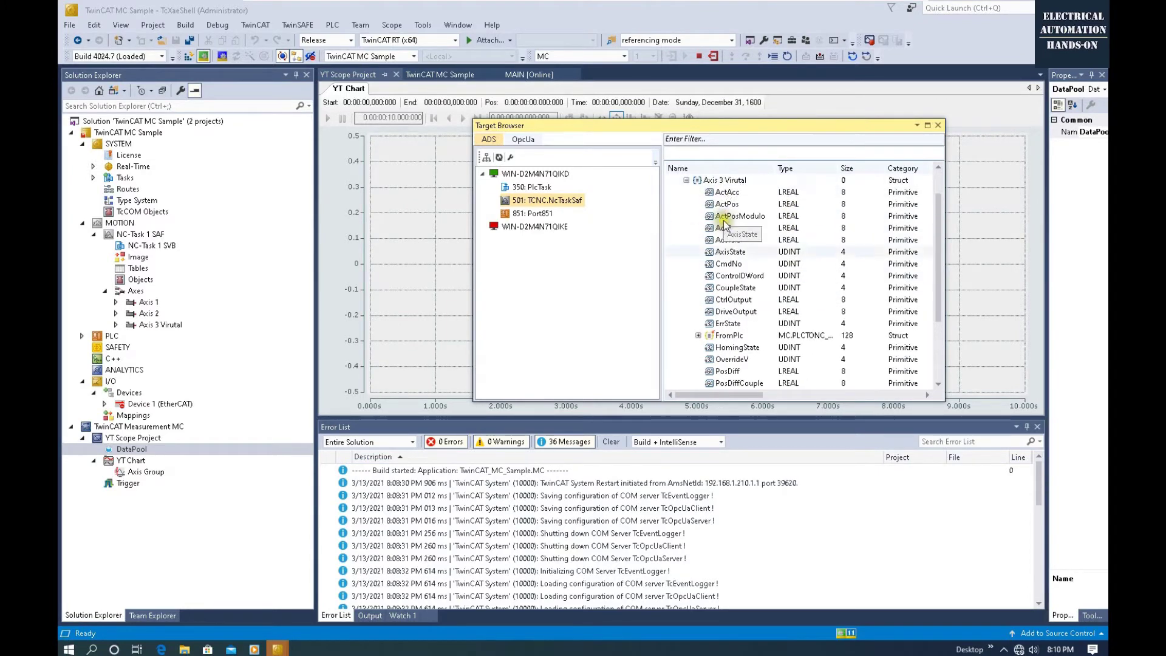
{"action": "scroll", "coordinate": [723, 225], "scroll_direction": "up", "scroll_amount": 1}
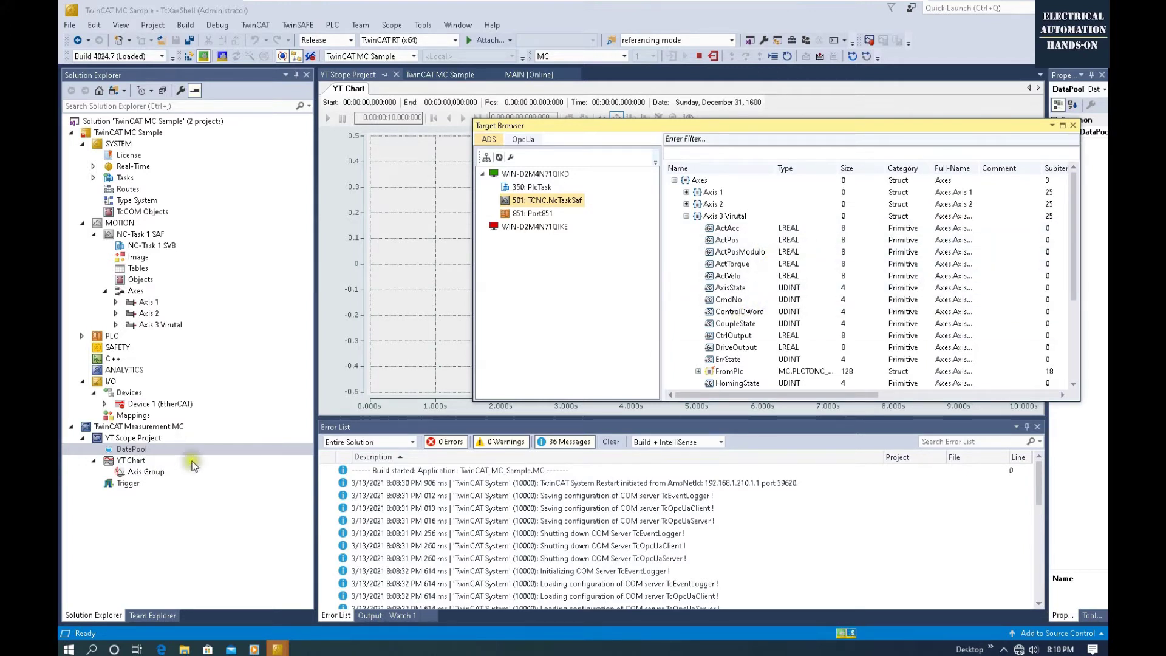
{"action": "left_click", "coordinate": [728, 229]}
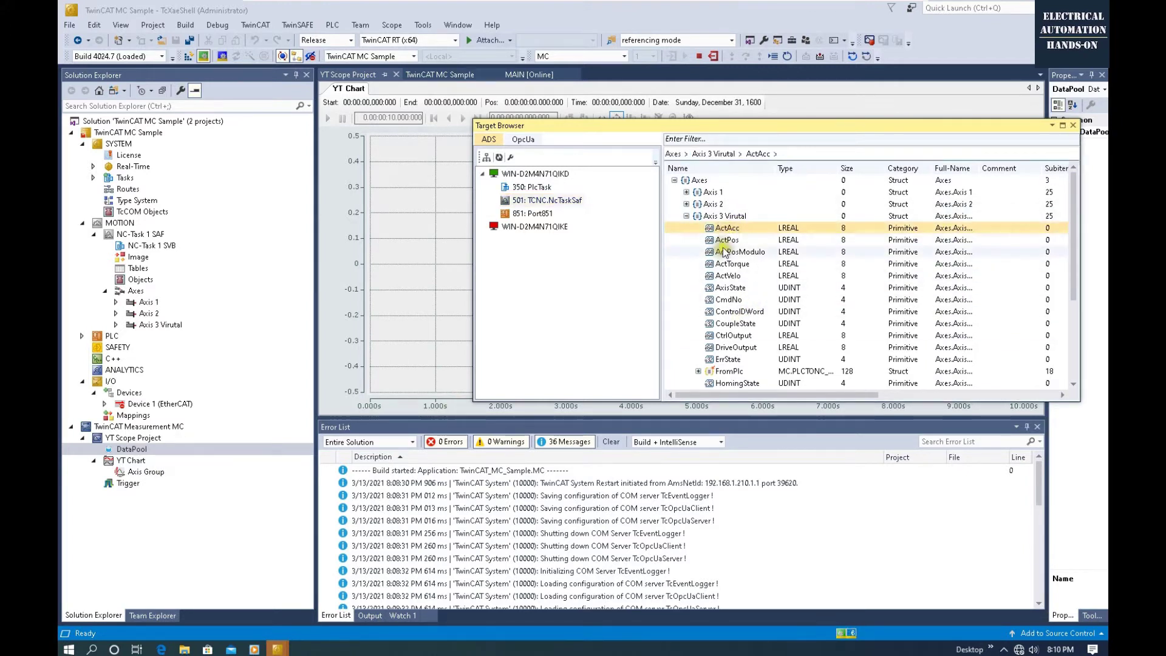
{"action": "left_click_drag", "start_coordinate": [722, 244], "coordinate": [173, 449]}
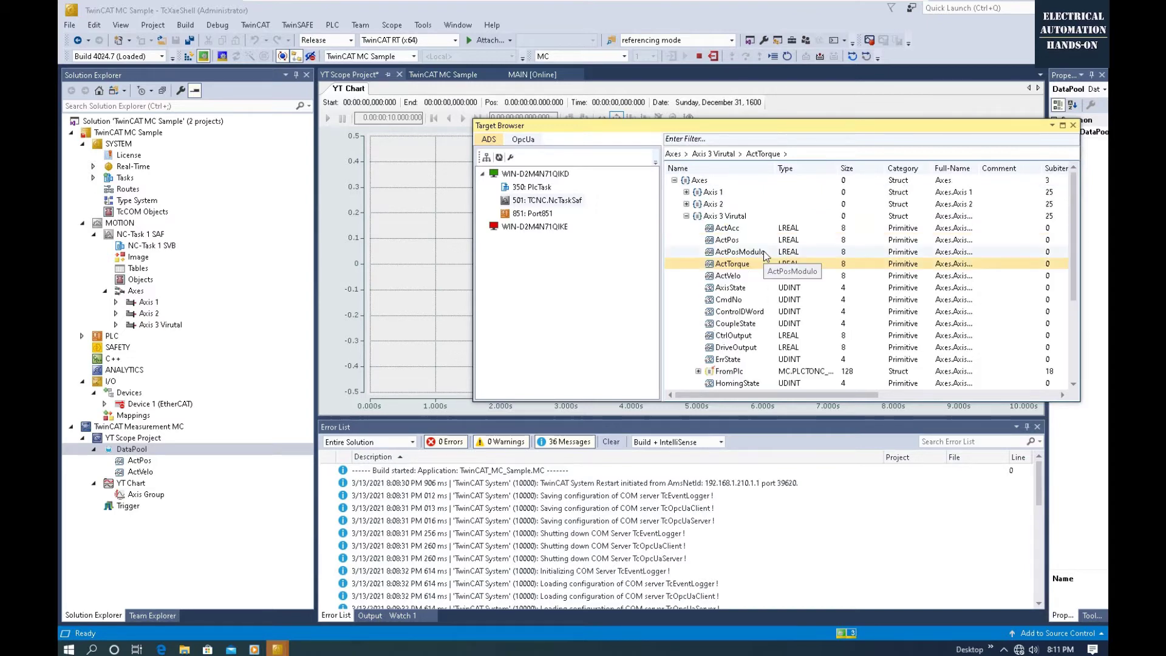
Step: Drag the ToPlc > StateDWord > NotMoving bit onto the DataPool
{"action": "scroll", "coordinate": [763, 251], "scroll_direction": "down", "scroll_amount": 3}
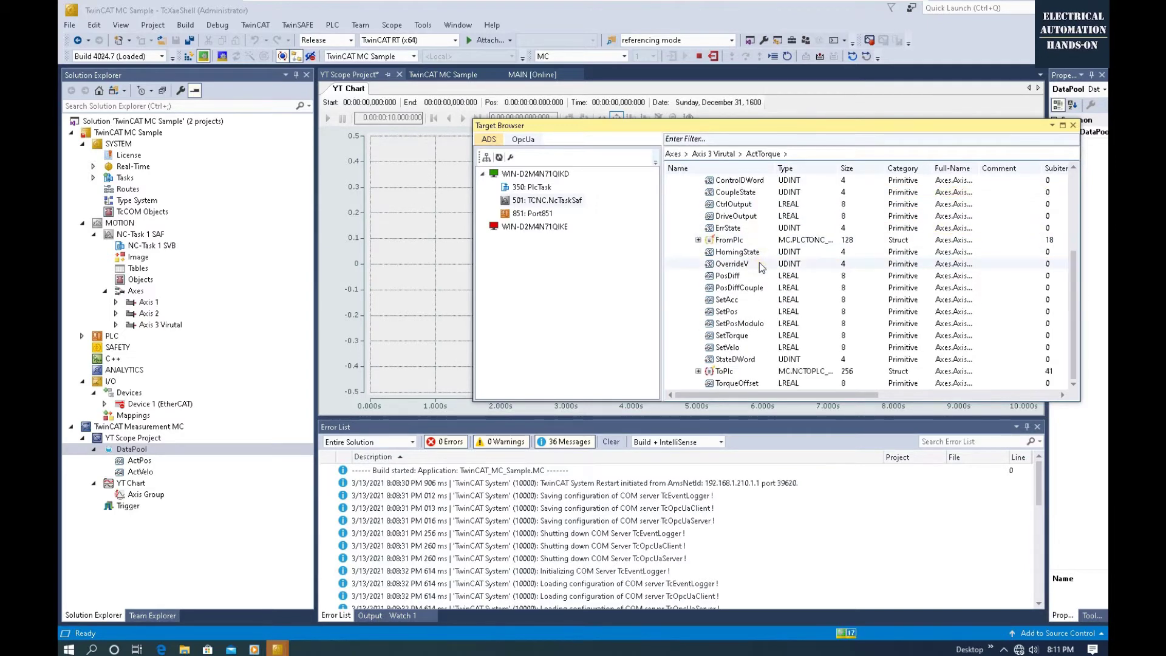
{"action": "left_click", "coordinate": [698, 371]}
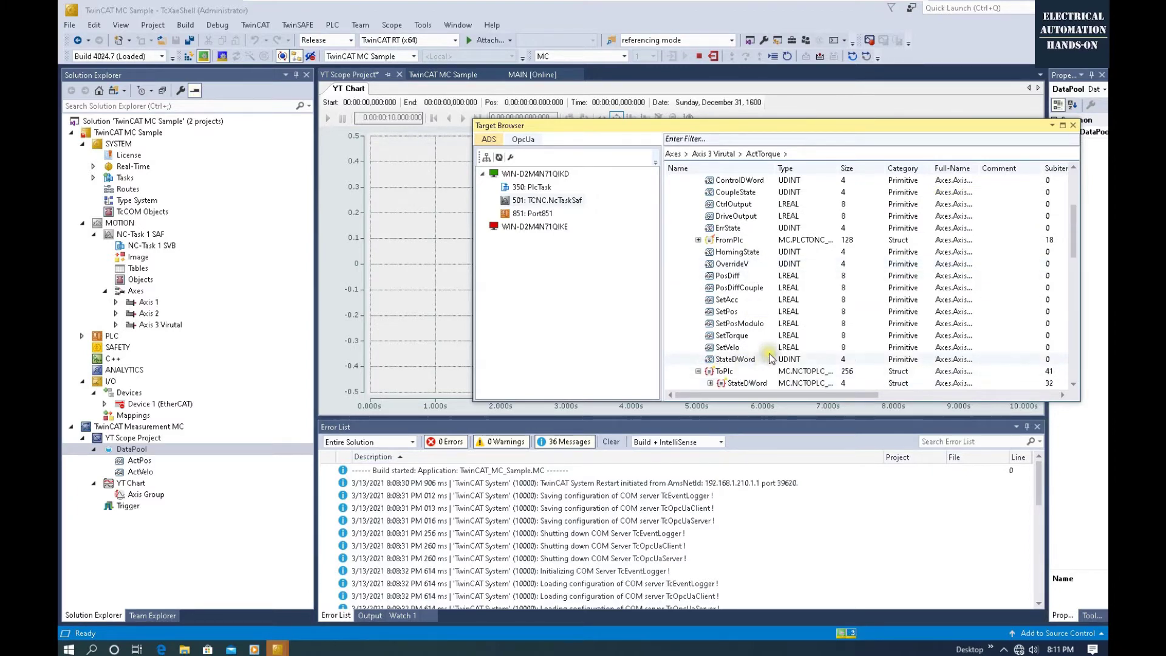
{"action": "scroll", "coordinate": [770, 358], "scroll_direction": "down", "scroll_amount": 4}
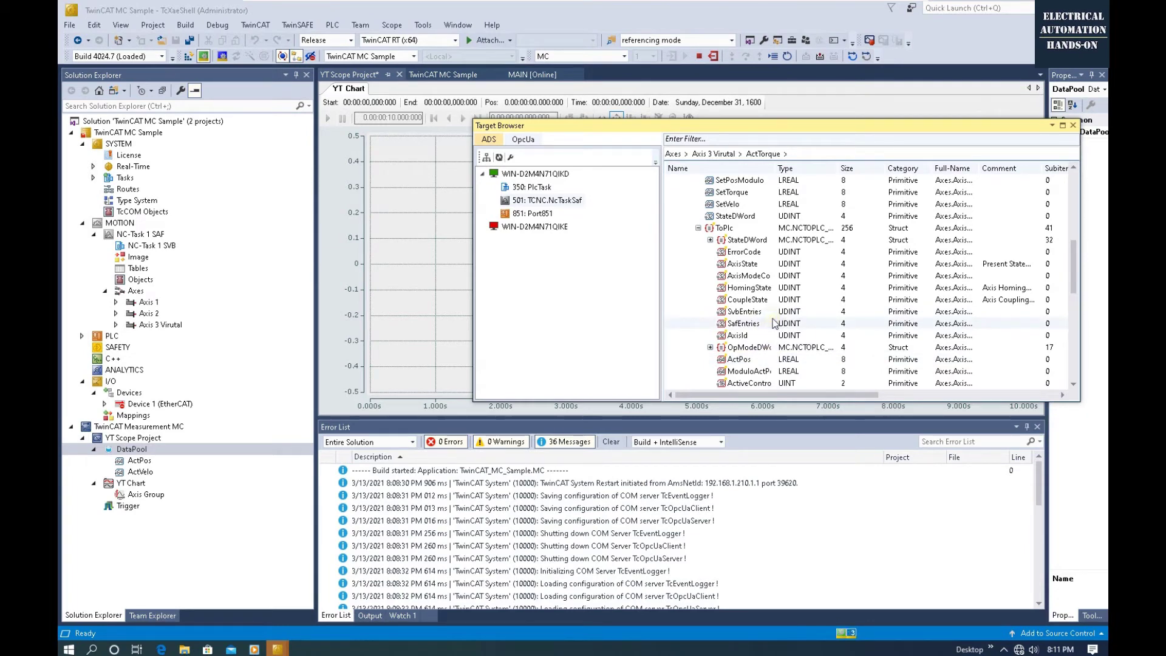
{"action": "scroll", "coordinate": [774, 323], "scroll_direction": "down", "scroll_amount": 1}
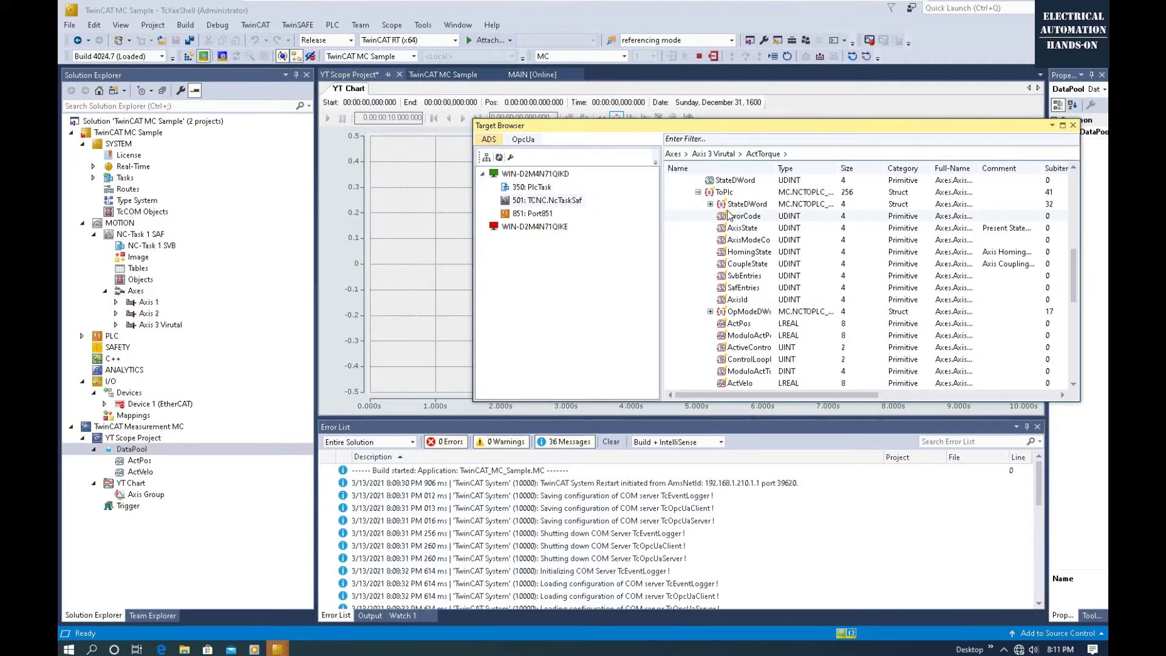
{"action": "left_click", "coordinate": [709, 204]}
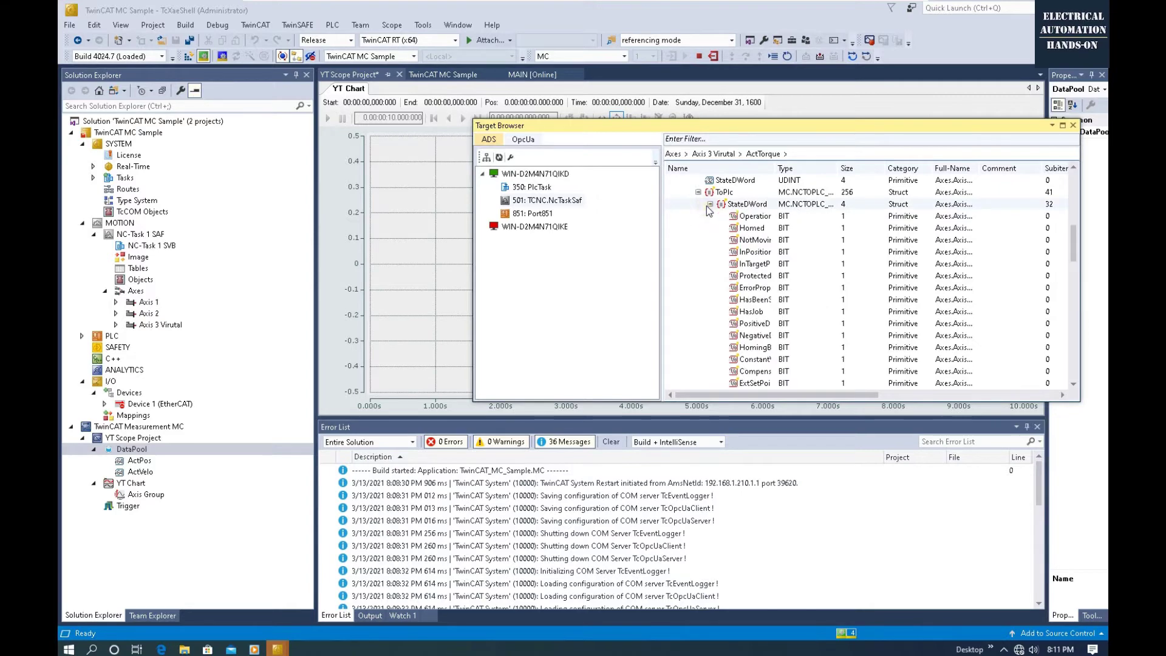
{"action": "double_click", "coordinate": [776, 169]}
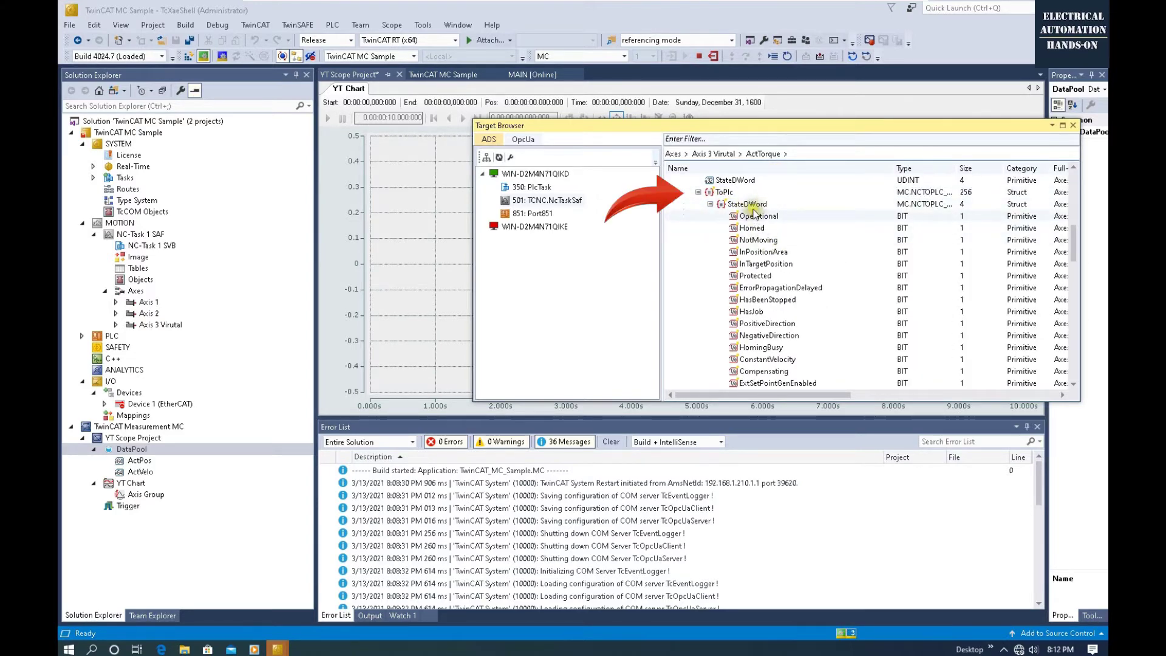
{"action": "left_click", "coordinate": [768, 242]}
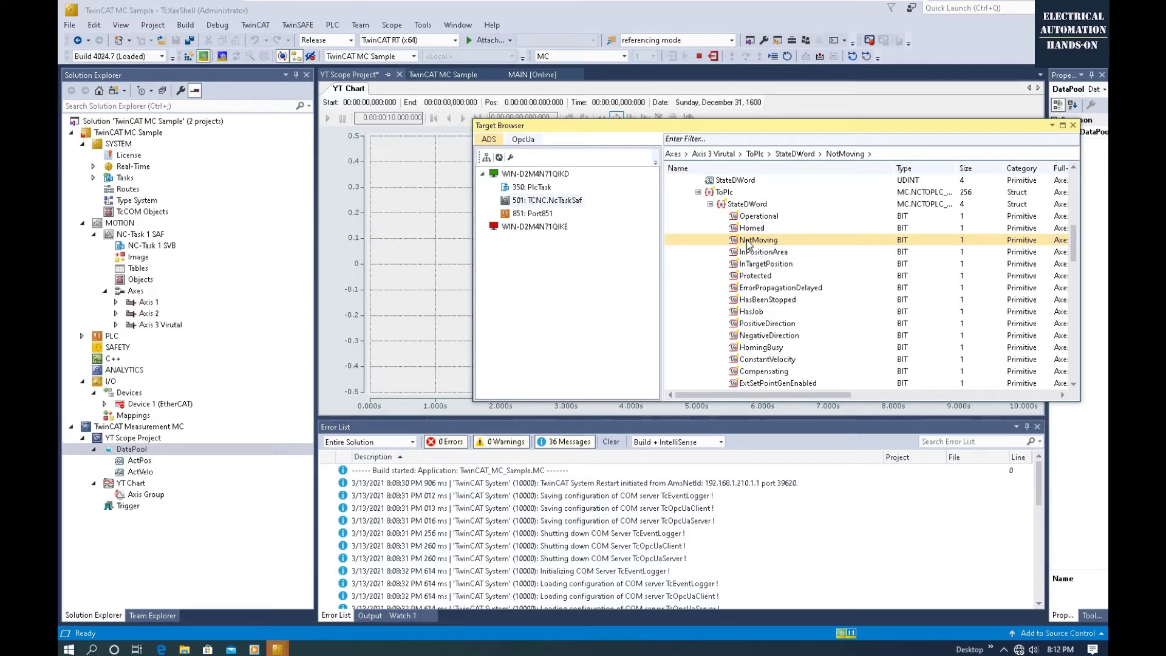
{"action": "left_click_drag", "start_coordinate": [748, 243], "coordinate": [132, 452]}
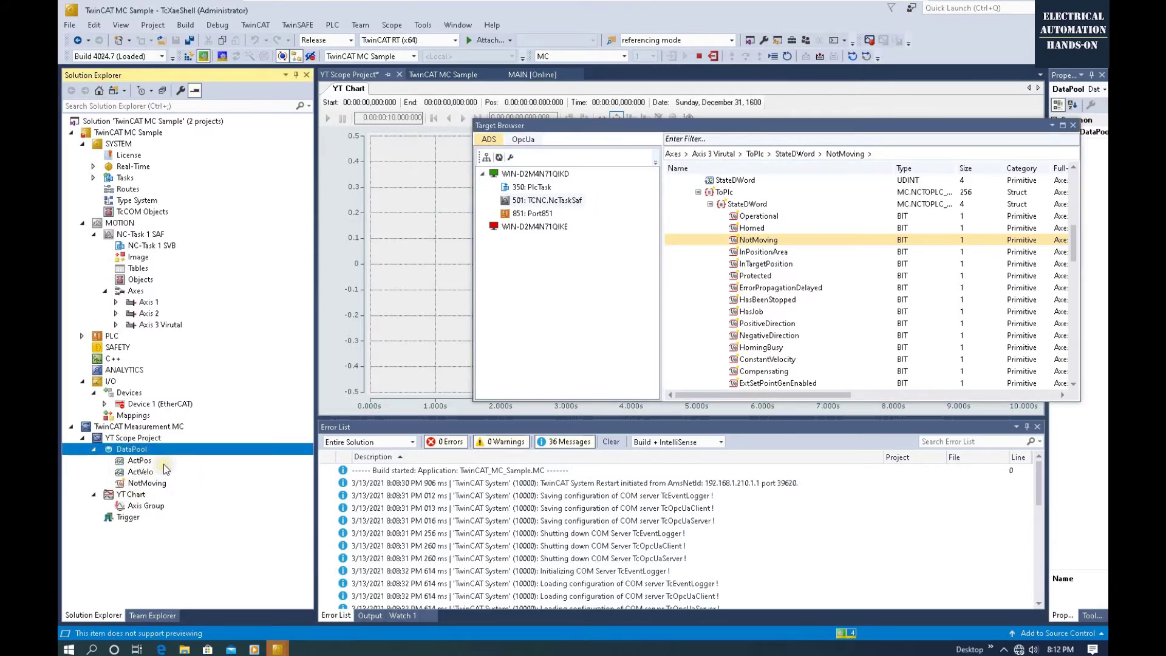
Step: Close the Target Browser and add a second and third Y axis to the YT Chart
{"action": "left_click", "coordinate": [1073, 125]}
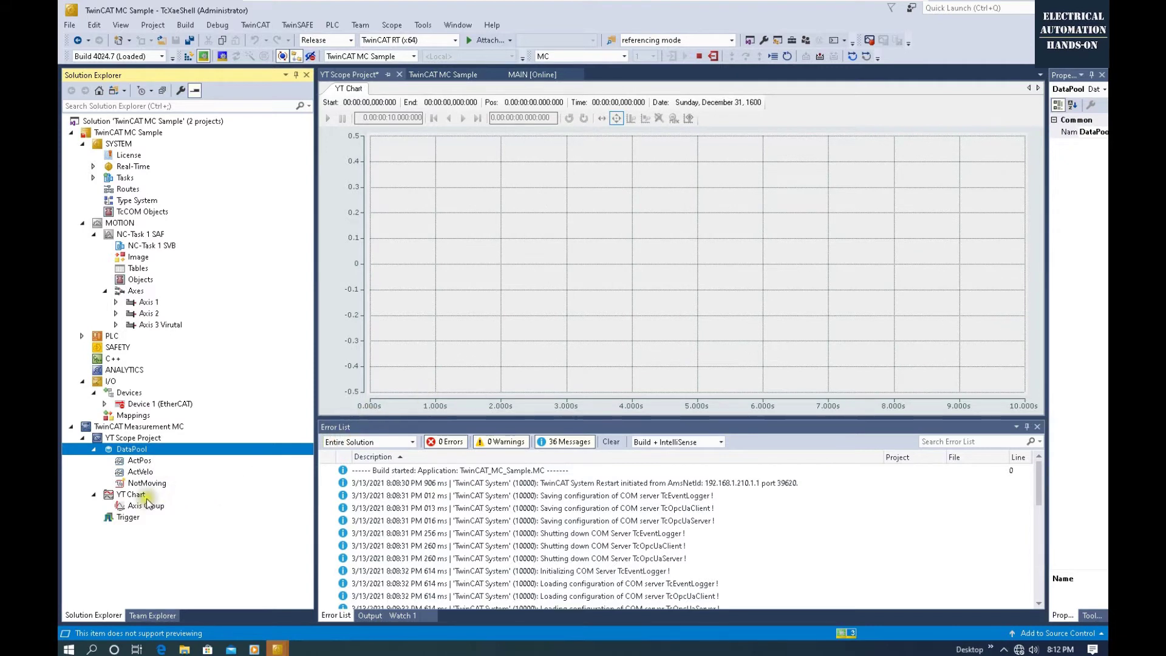
{"action": "left_click", "coordinate": [93, 494]}
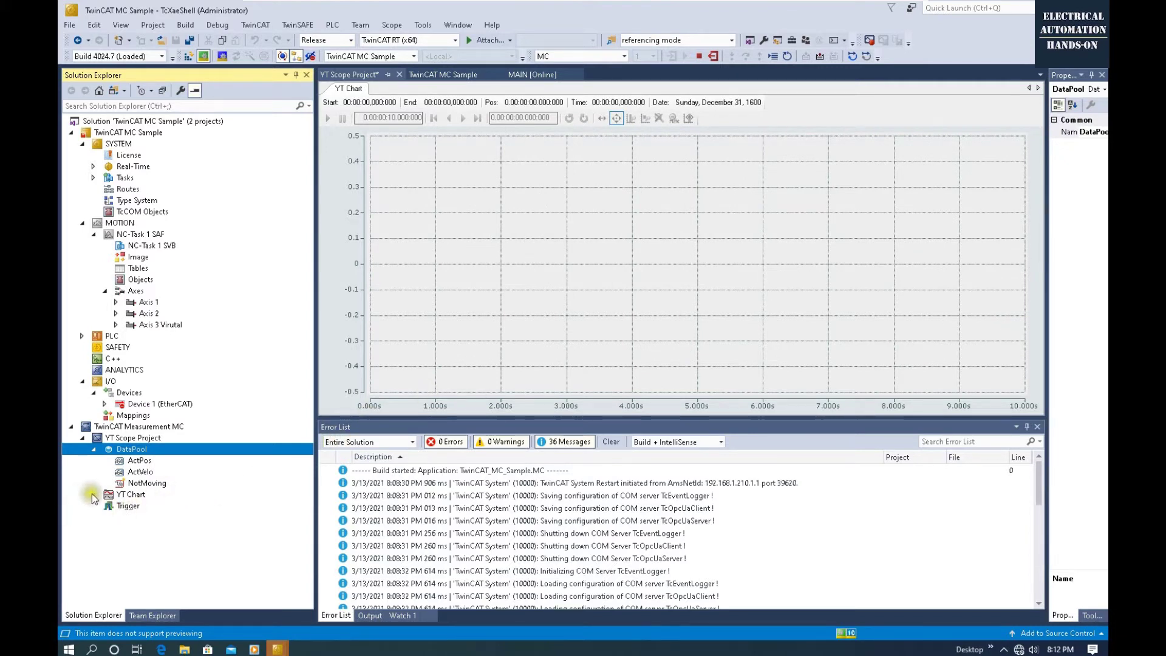
{"action": "left_click", "coordinate": [93, 494]}
{"action": "left_click", "coordinate": [129, 494]}
{"action": "left_click", "coordinate": [134, 507]}
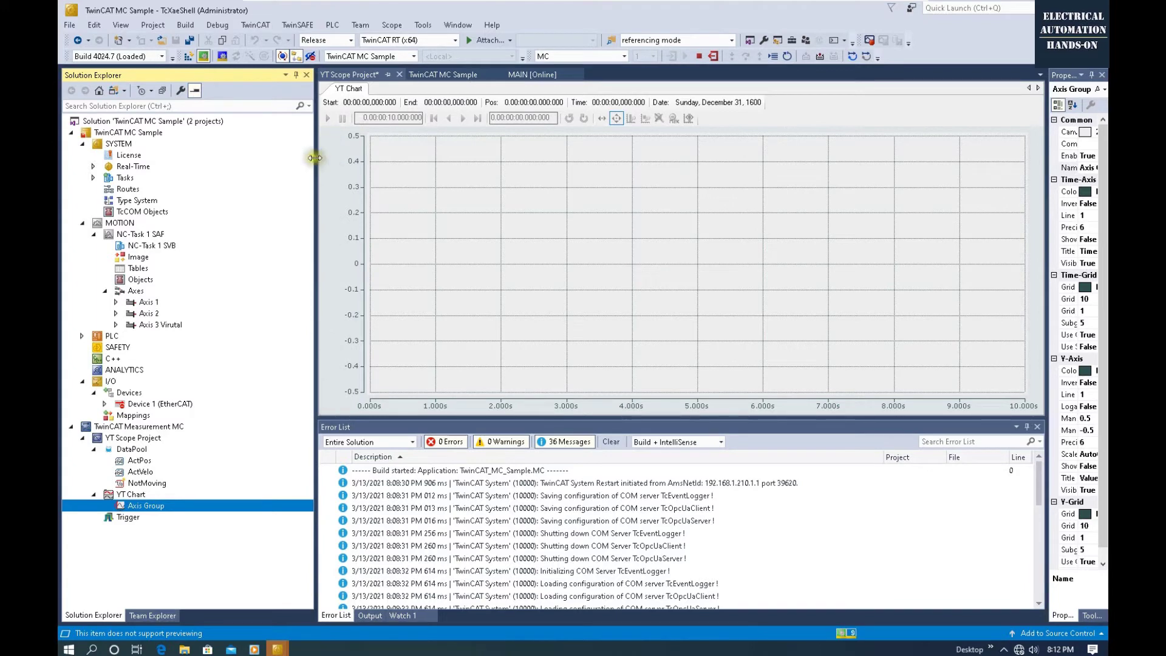
{"action": "right_click", "coordinate": [138, 494]}
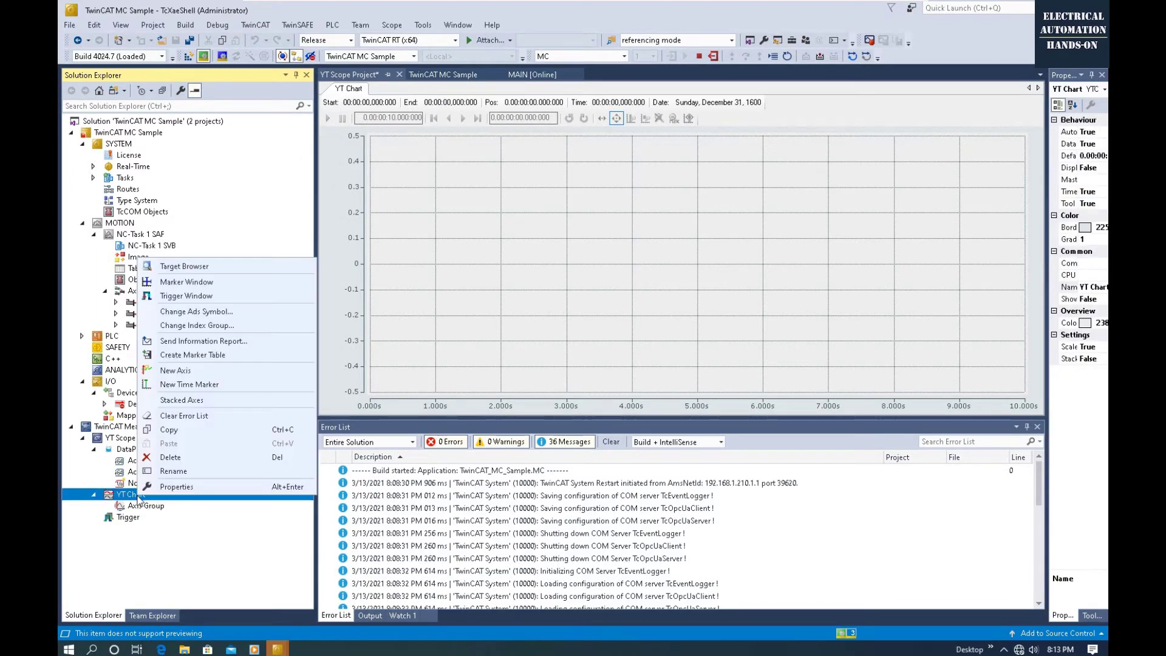
{"action": "left_click", "coordinate": [232, 373]}
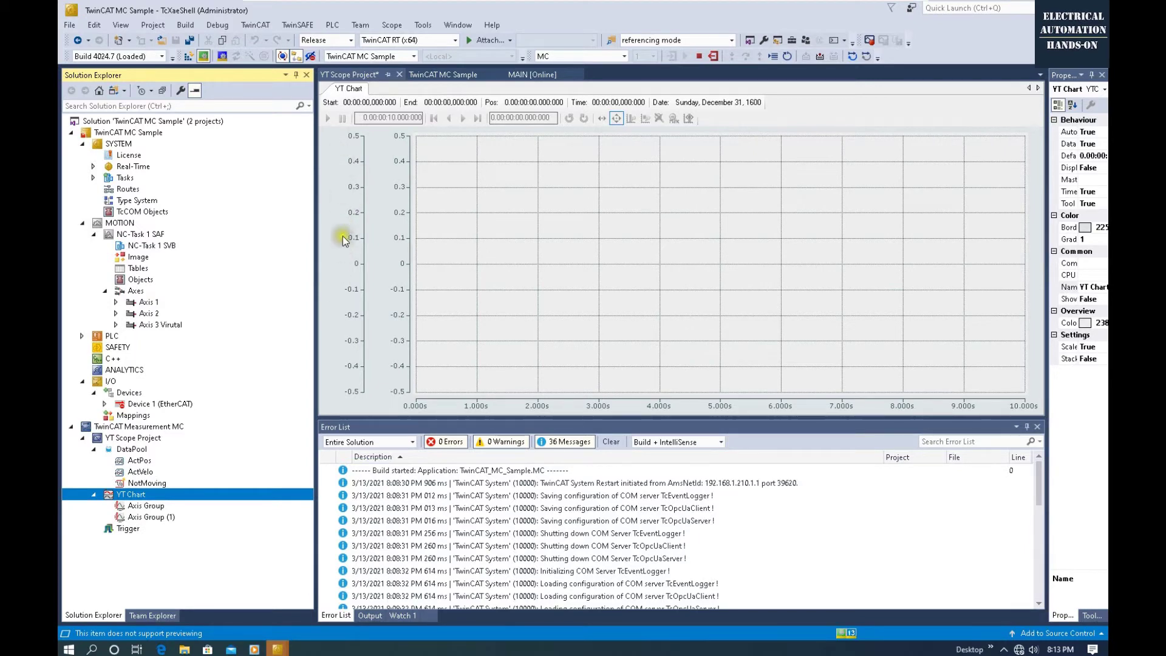
{"action": "right_click", "coordinate": [135, 496]}
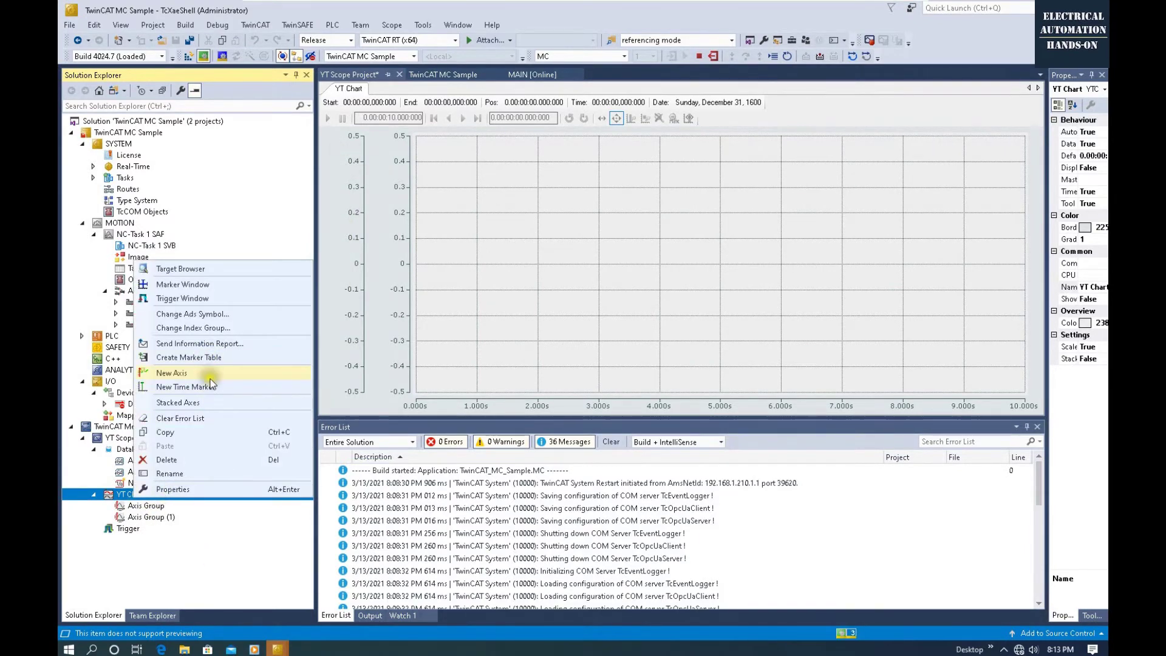
{"action": "left_click", "coordinate": [207, 373]}
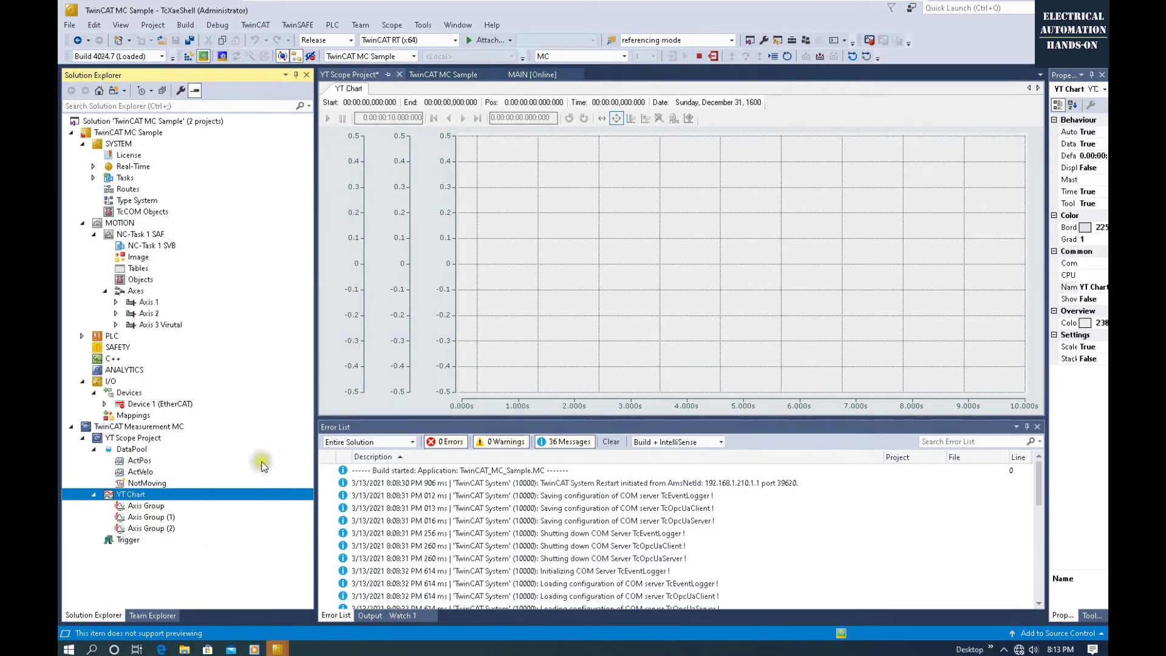
Step: Rename the first Axis Group to Axis ActPos and assign the ActPos channel to it
{"action": "right_click", "coordinate": [141, 506]}
{"action": "left_click", "coordinate": [189, 479]}
{"action": "type", "text": "Axis ActPos"}
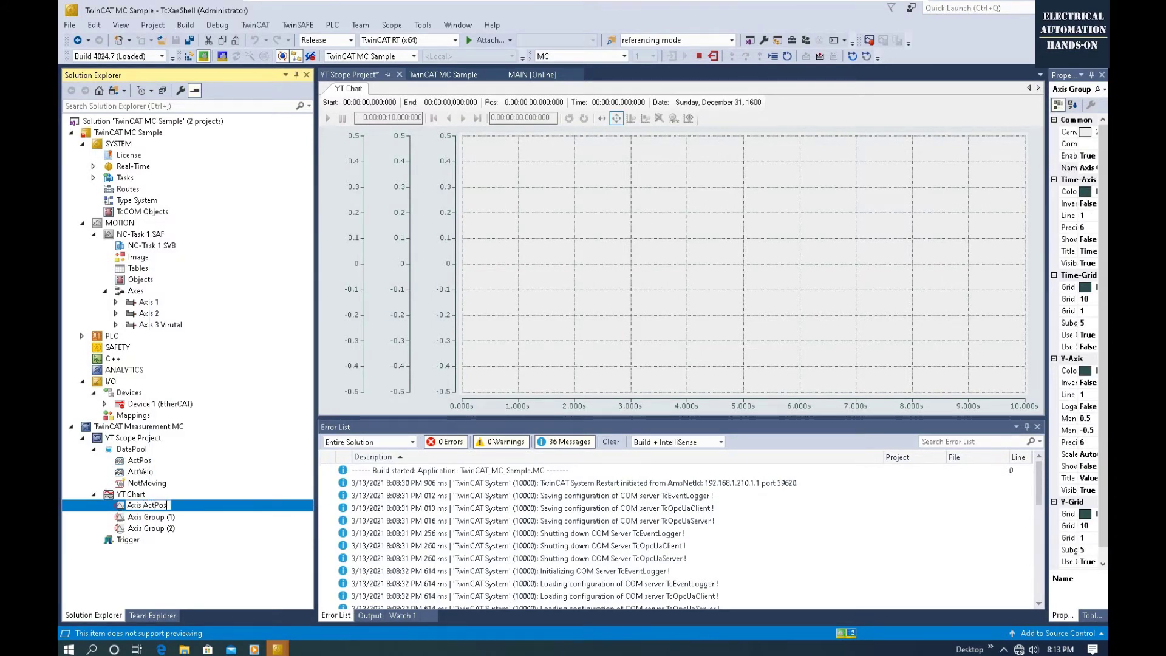
{"action": "key", "text": "Return"}
{"action": "left_click", "coordinate": [141, 462]}
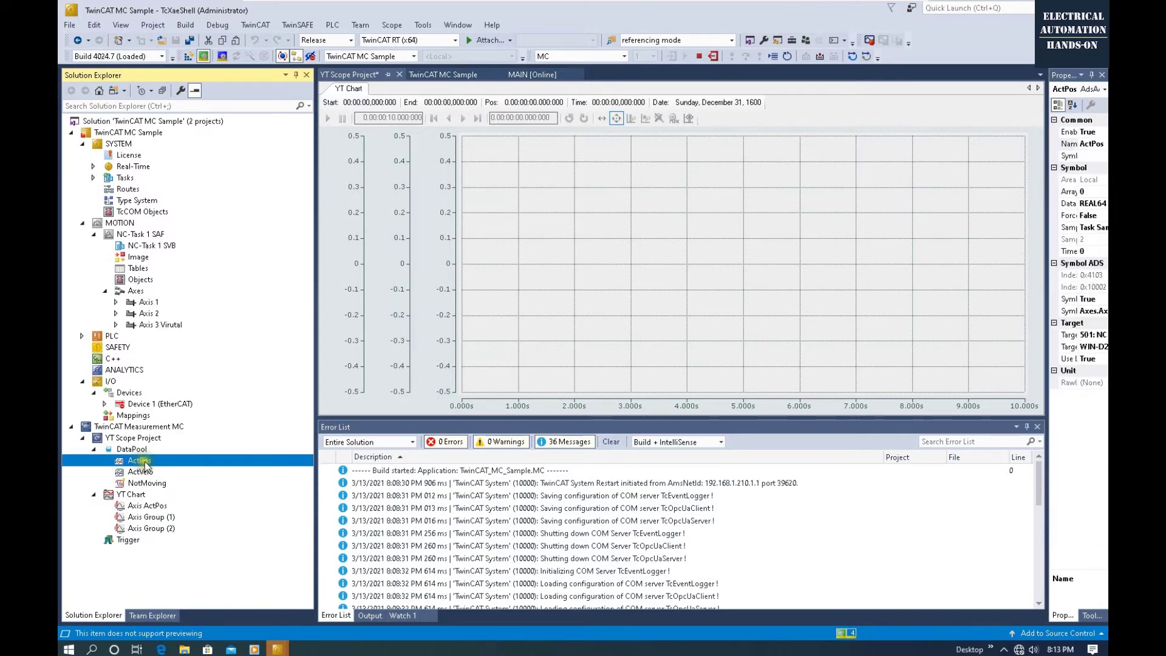
{"action": "left_click_drag", "start_coordinate": [145, 465], "coordinate": [164, 510]}
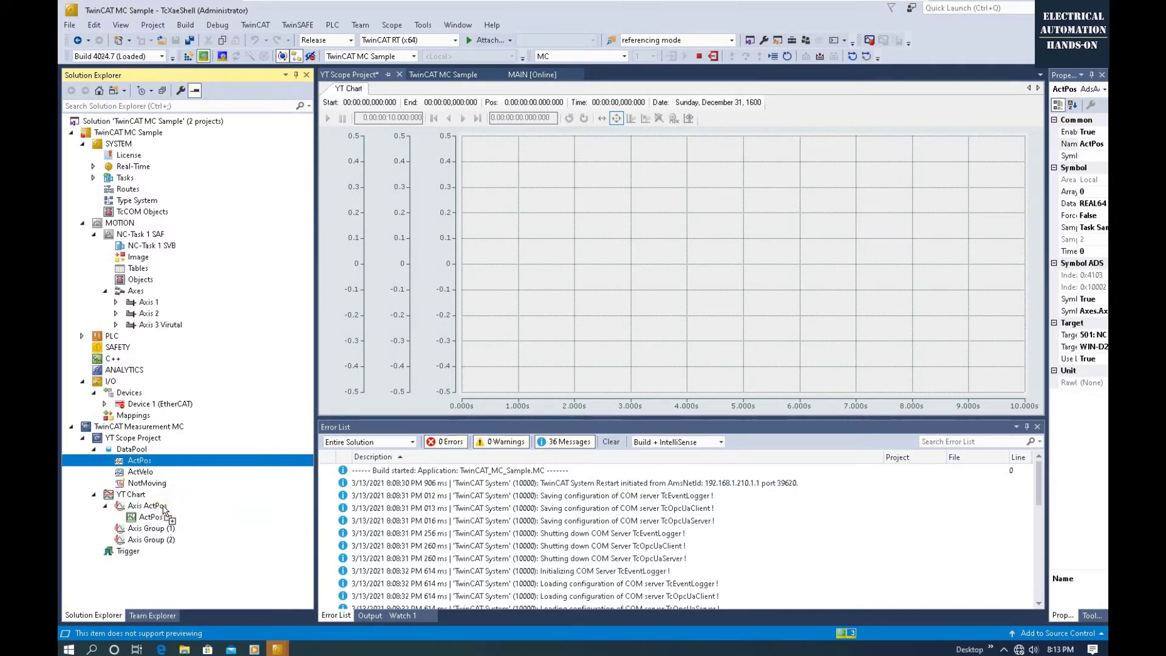
Step: Rename Axis Group (1) to Axis ActVelo and assign the ActVelo channel to it
{"action": "left_click", "coordinate": [156, 529]}
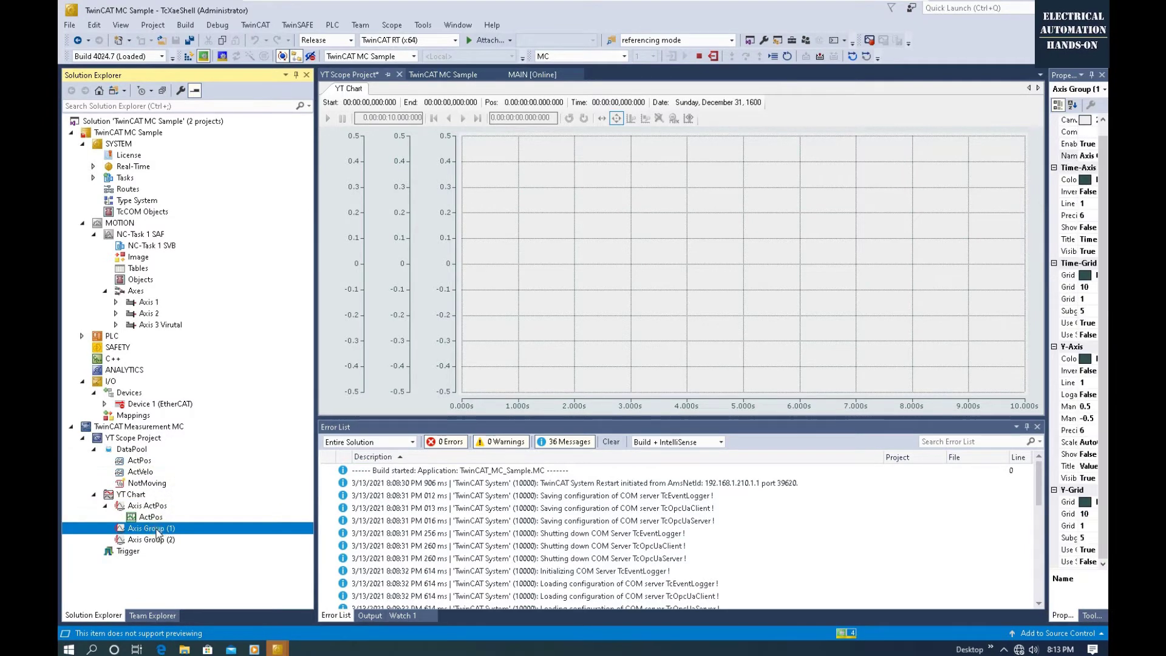
{"action": "left_click", "coordinate": [156, 533]}
{"action": "type", "text": "Axis Ac"}
{"action": "key", "text": "Return"}
{"action": "left_click_drag", "start_coordinate": [139, 473], "coordinate": [165, 527]}
Step: Rename Axis Group (2) to Axis BOOL and add NotMoving to it as a channel
{"action": "right_click", "coordinate": [145, 553]}
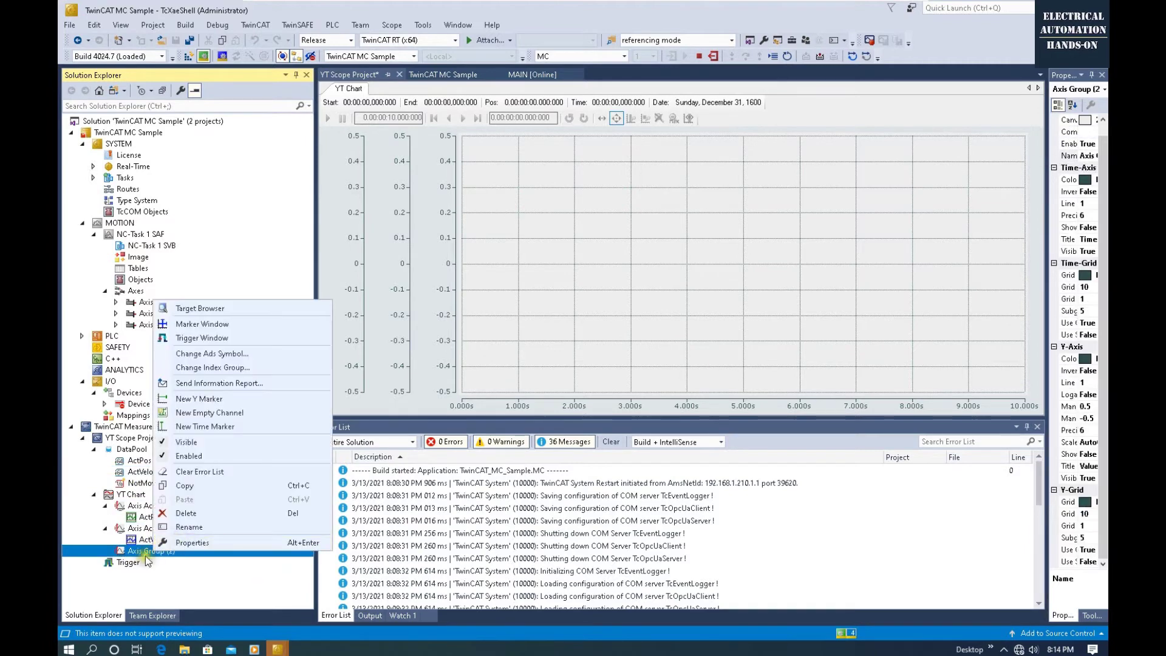
{"action": "key", "text": "Escape"}
{"action": "right_click", "coordinate": [147, 549]}
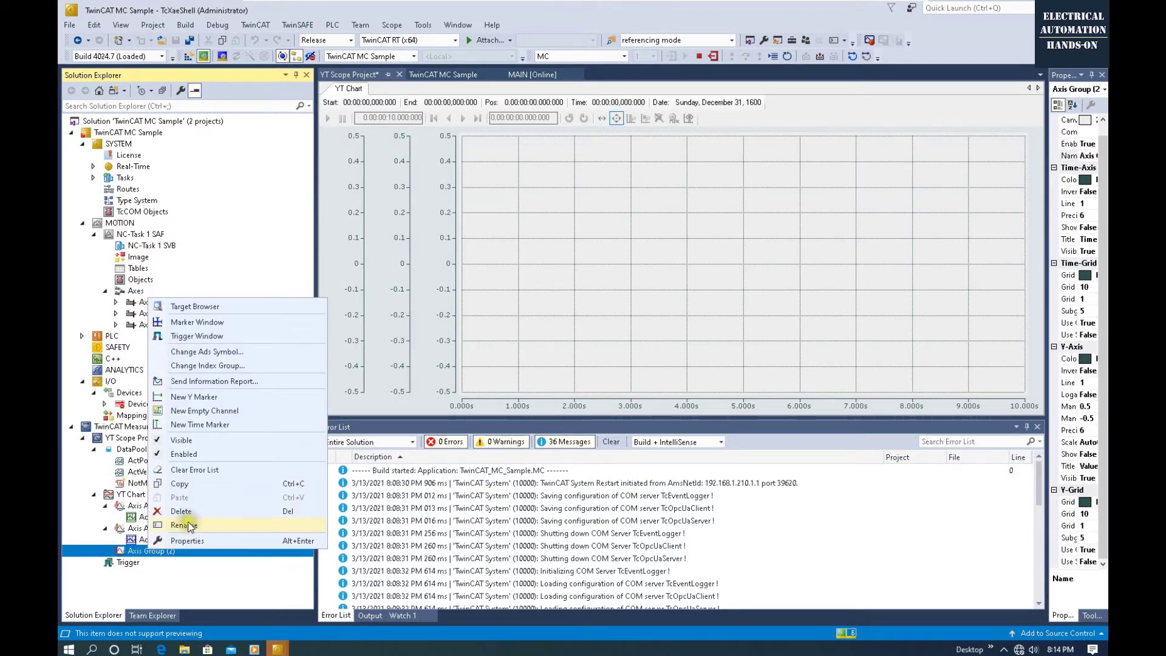
{"action": "left_click", "coordinate": [191, 526]}
{"action": "left_click_drag", "start_coordinate": [143, 550], "coordinate": [216, 556]}
{"action": "type", "text": "BOOL"}
{"action": "key", "text": "Return"}
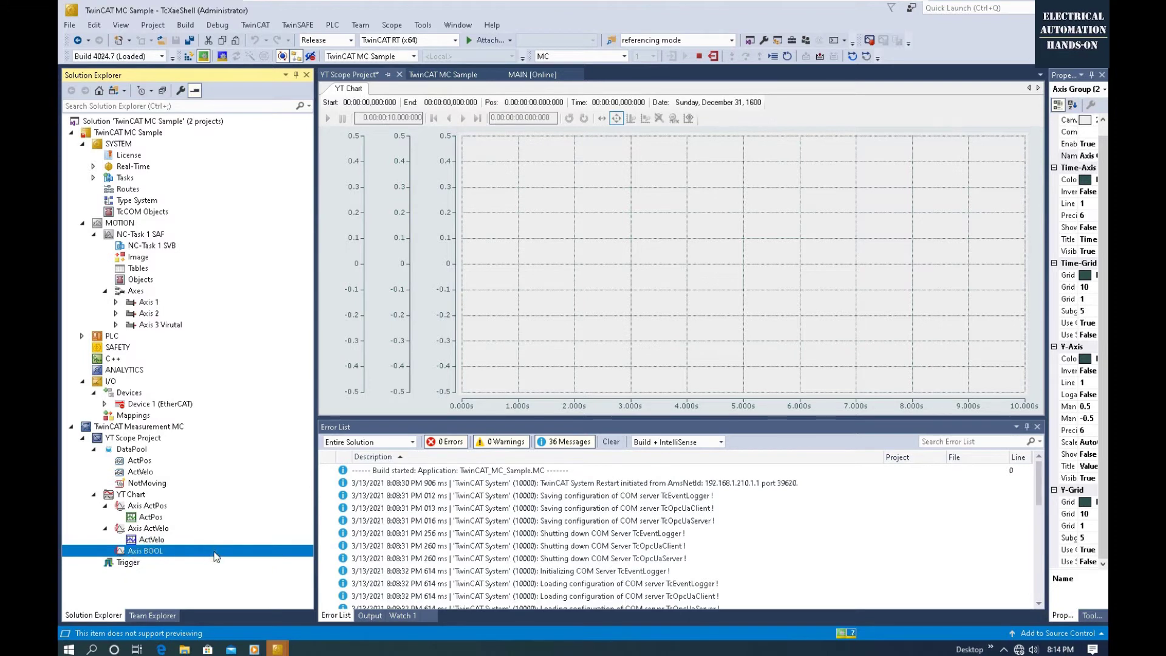
{"action": "left_click", "coordinate": [151, 483]}
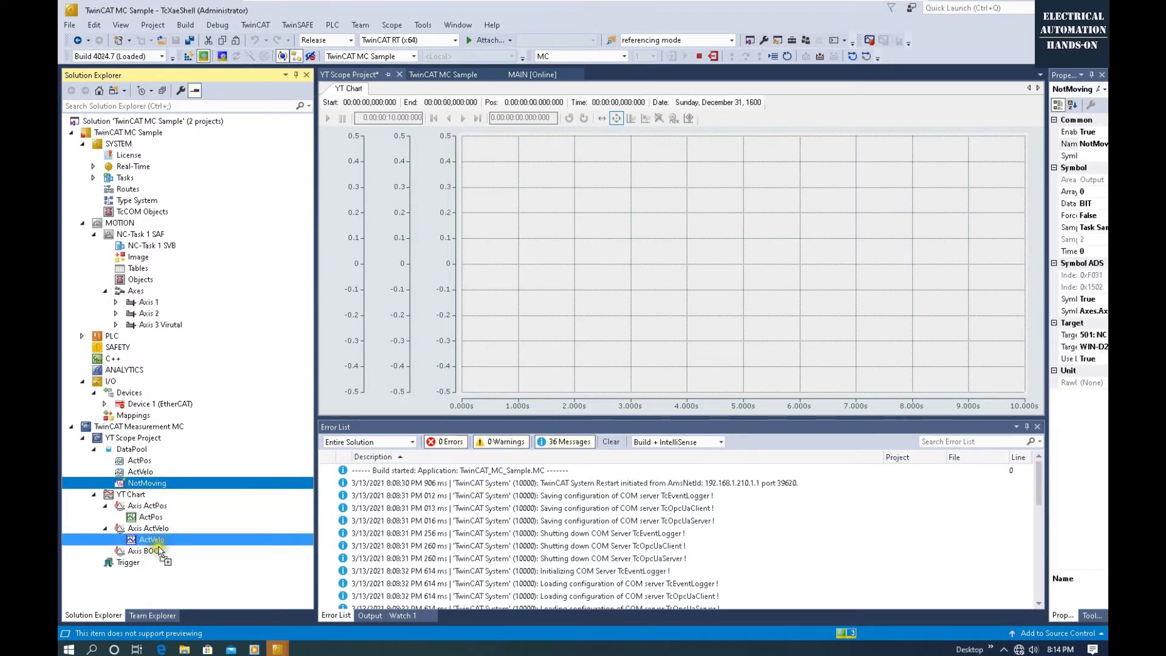
{"action": "left_click_drag", "start_coordinate": [159, 551], "coordinate": [148, 552]}
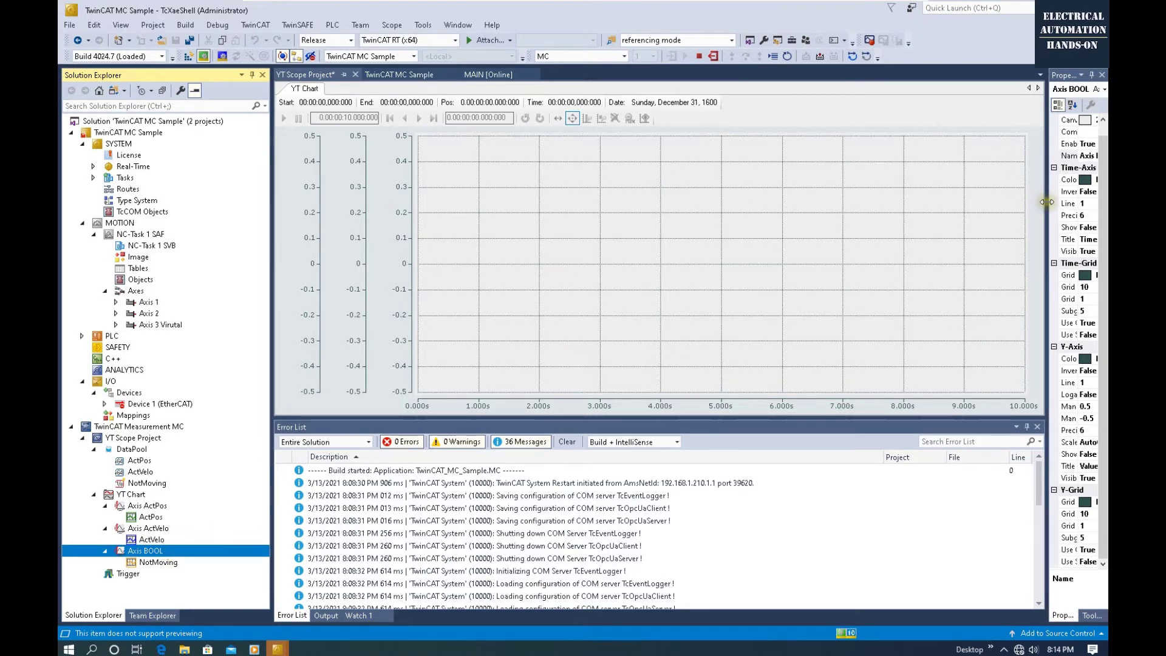
Step: Widen Properties and give Axis BOOL Manual Max 1.5, Manual Min -1.5, Scale Mode Manual
{"action": "left_click_drag", "start_coordinate": [1046, 202], "coordinate": [775, 206]}
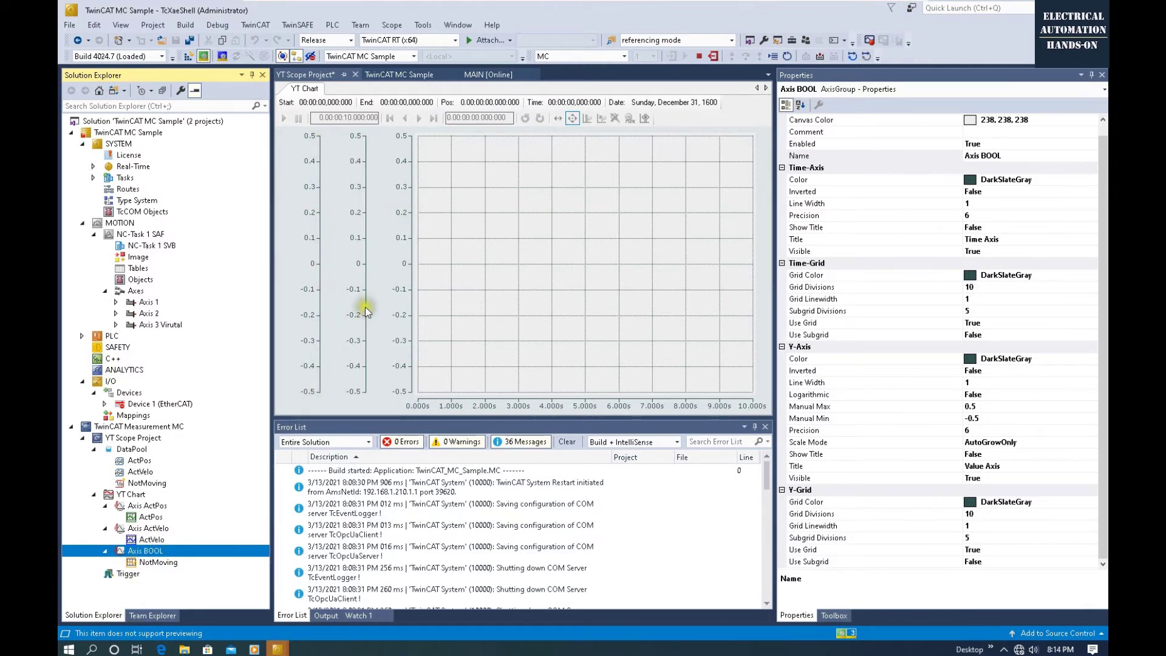
{"action": "left_click", "coordinate": [813, 408]}
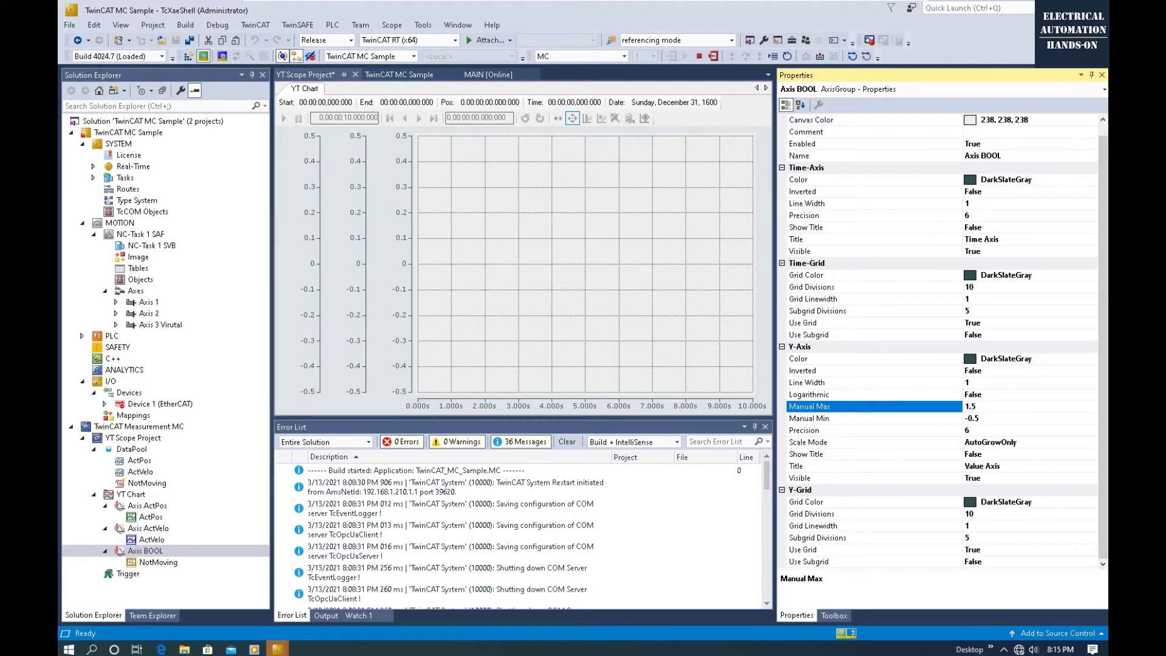
{"action": "left_click", "coordinate": [978, 419]}
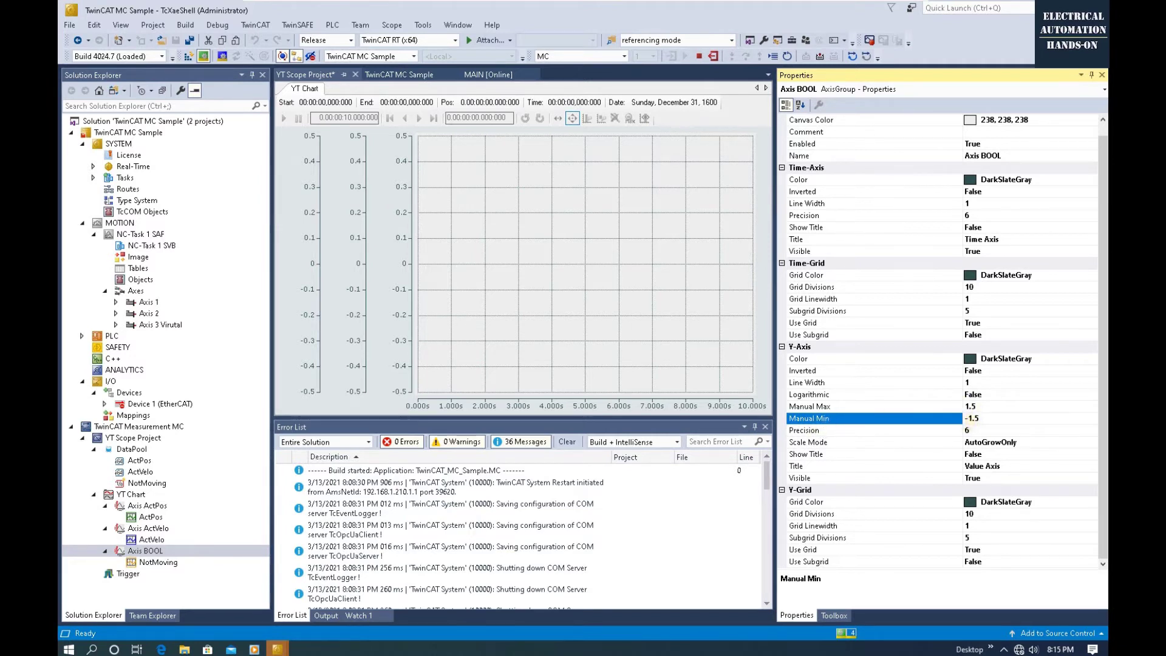
{"action": "left_click", "coordinate": [1026, 406]}
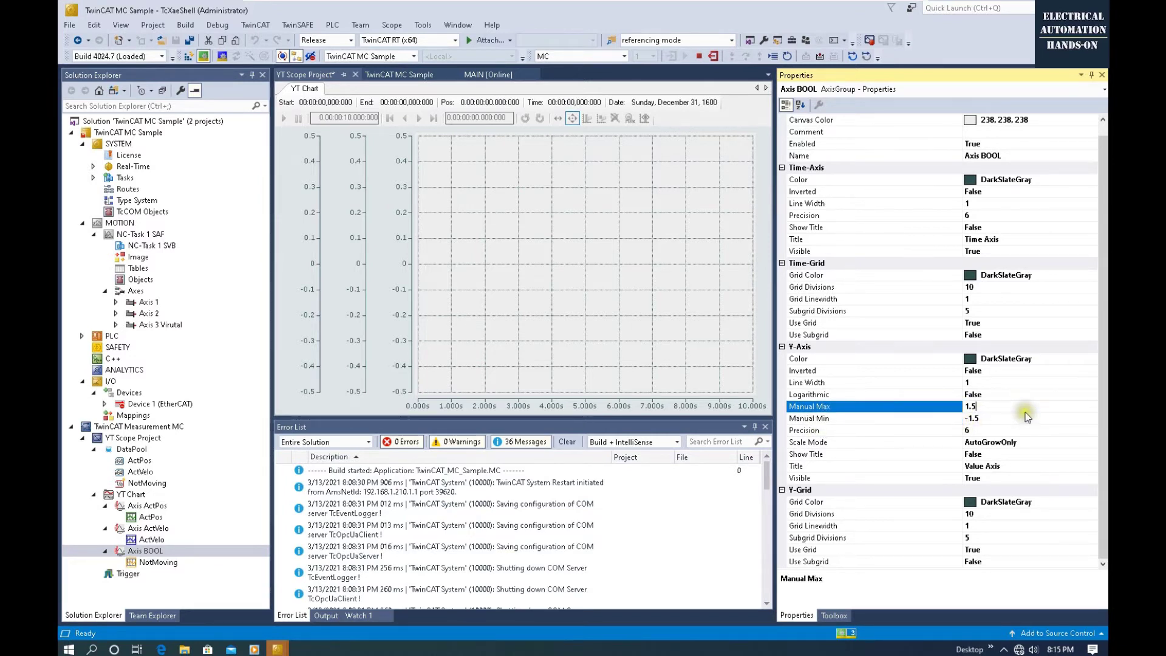
{"action": "key", "text": "Down"}
{"action": "key", "text": "Down"}
{"action": "key", "text": "Down"}
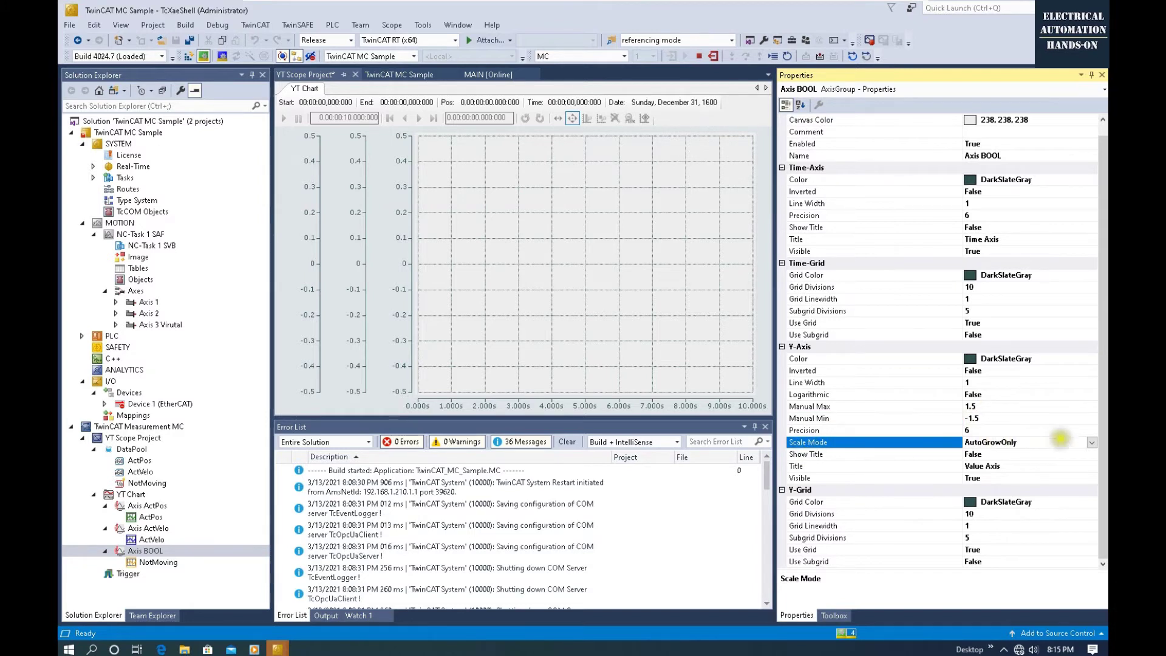
{"action": "left_click", "coordinate": [1092, 442]}
{"action": "left_click", "coordinate": [976, 477]}
{"action": "left_click", "coordinate": [542, 294]}
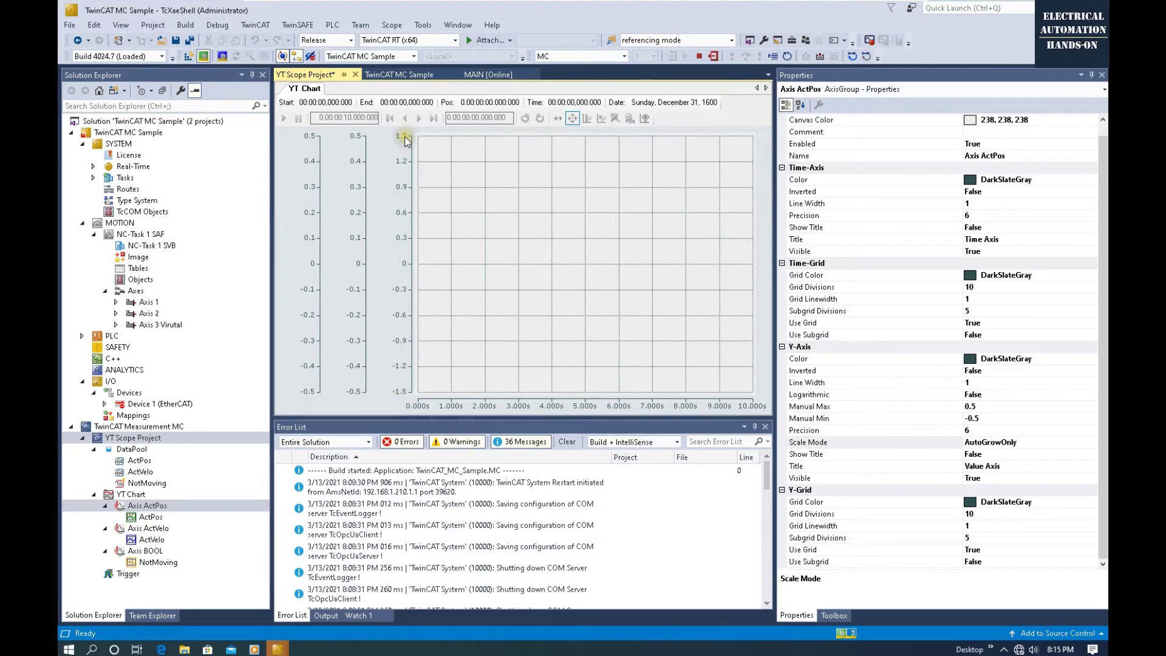
Step: Give Axis ActPos Manual Max 1000, Manual Min -1000 and Scale Mode Manual
{"action": "left_click", "coordinate": [149, 509]}
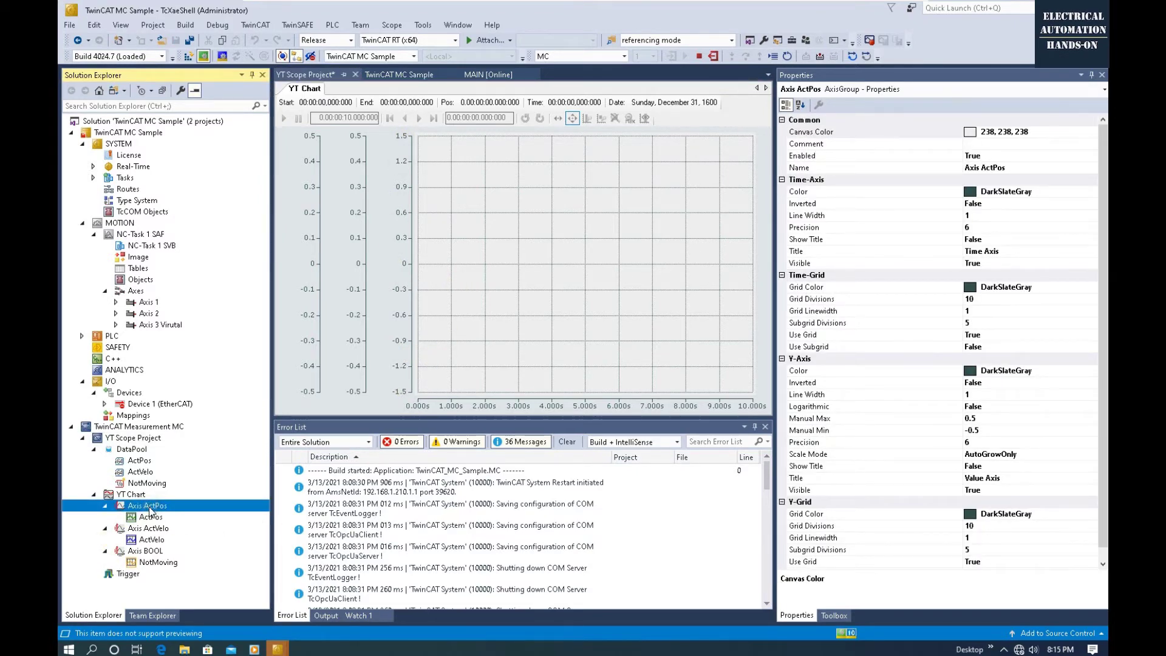
{"action": "left_click", "coordinate": [809, 418]}
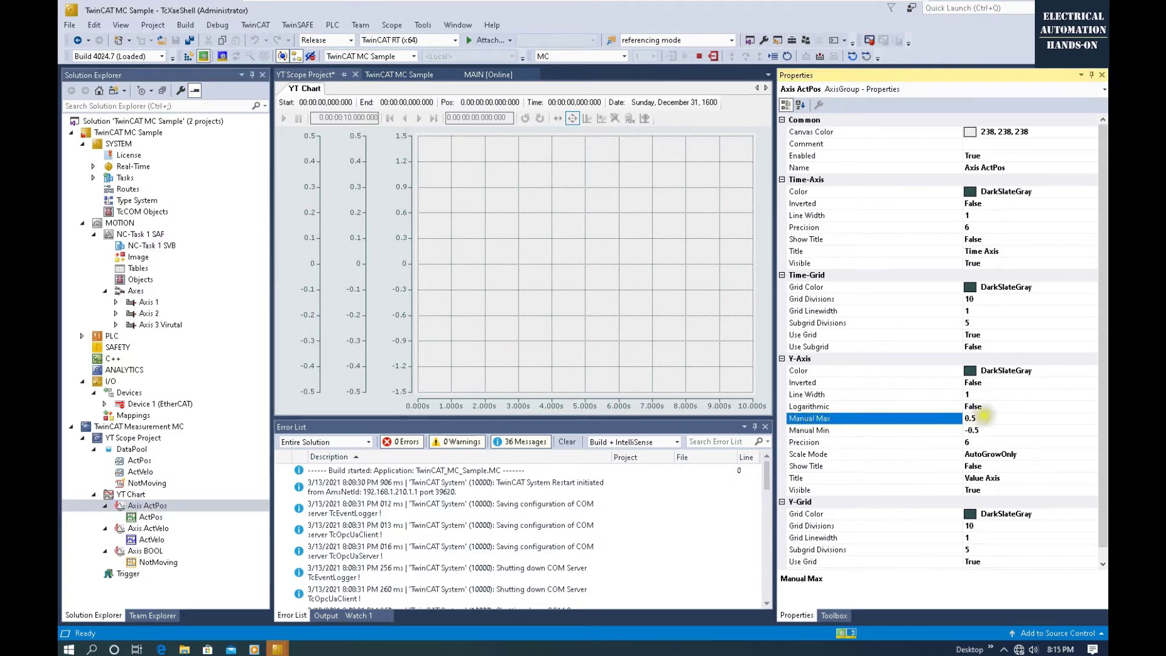
{"action": "double_click", "coordinate": [984, 417]}
{"action": "double_click", "coordinate": [974, 430]}
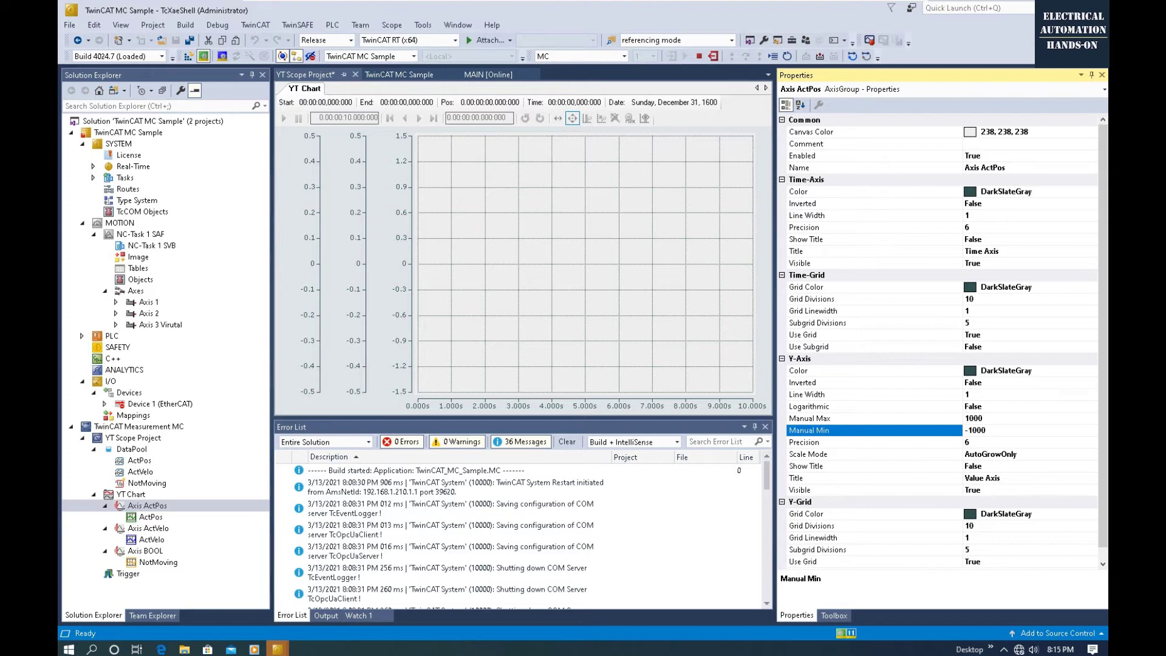
{"action": "double_click", "coordinate": [997, 457]}
{"action": "left_click", "coordinate": [1091, 454]}
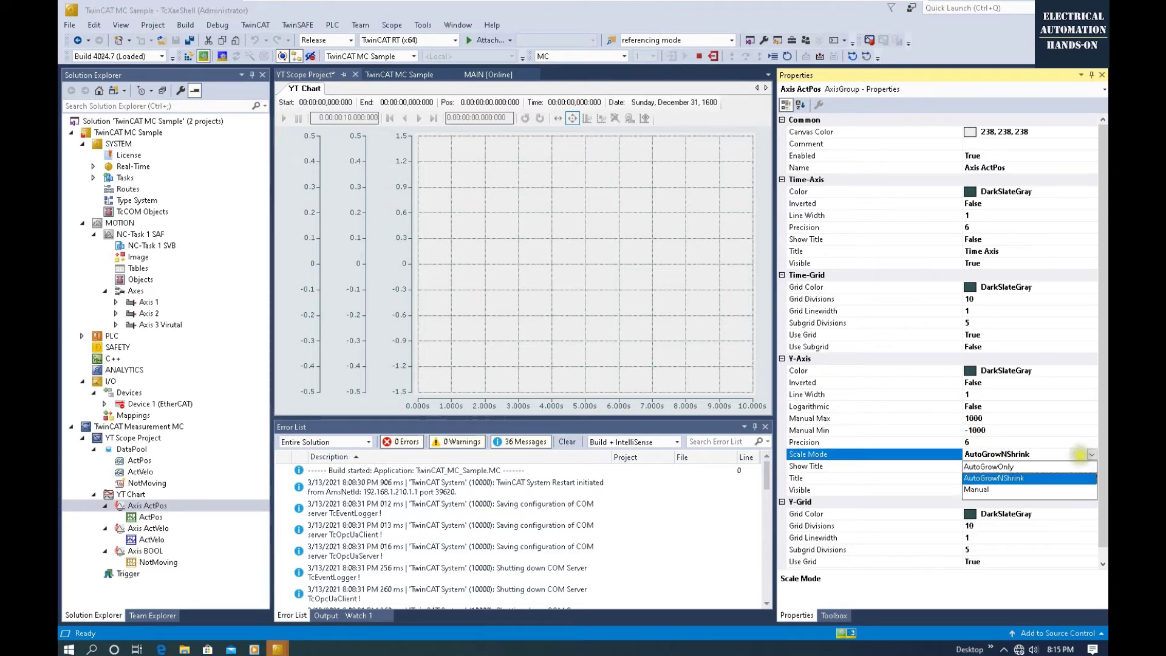
{"action": "left_click", "coordinate": [1011, 489]}
{"action": "left_click", "coordinate": [1046, 428]}
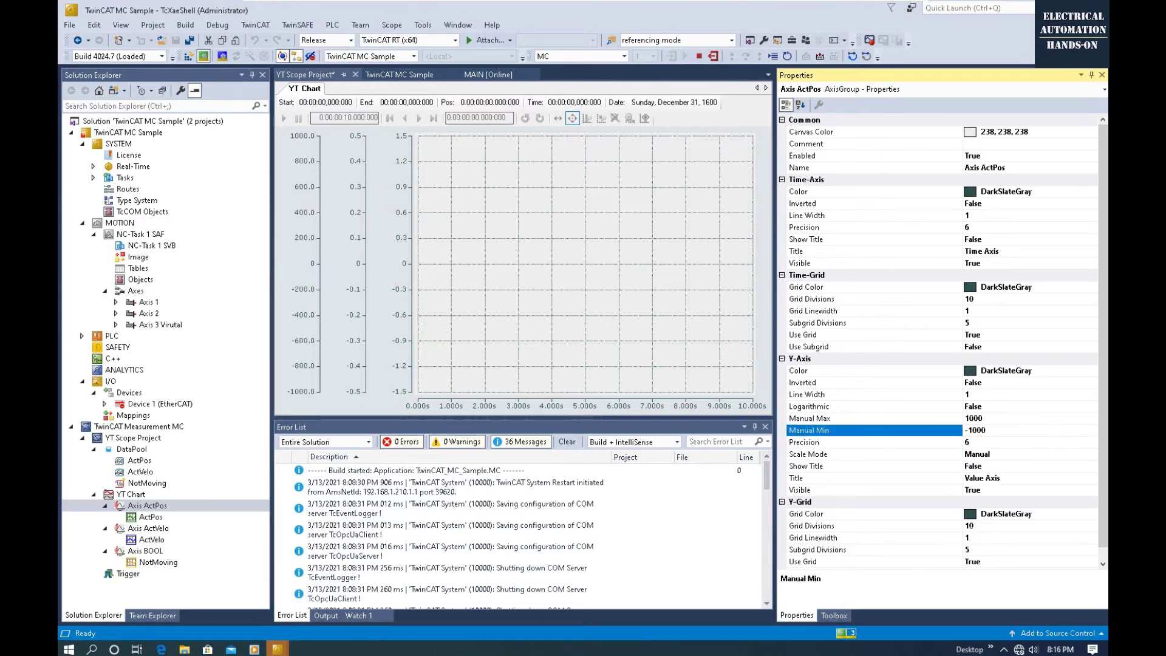
Step: Review the settings of the Axis ActVelo axis and the ActVelo and ActPos channels
{"action": "left_click", "coordinate": [149, 527]}
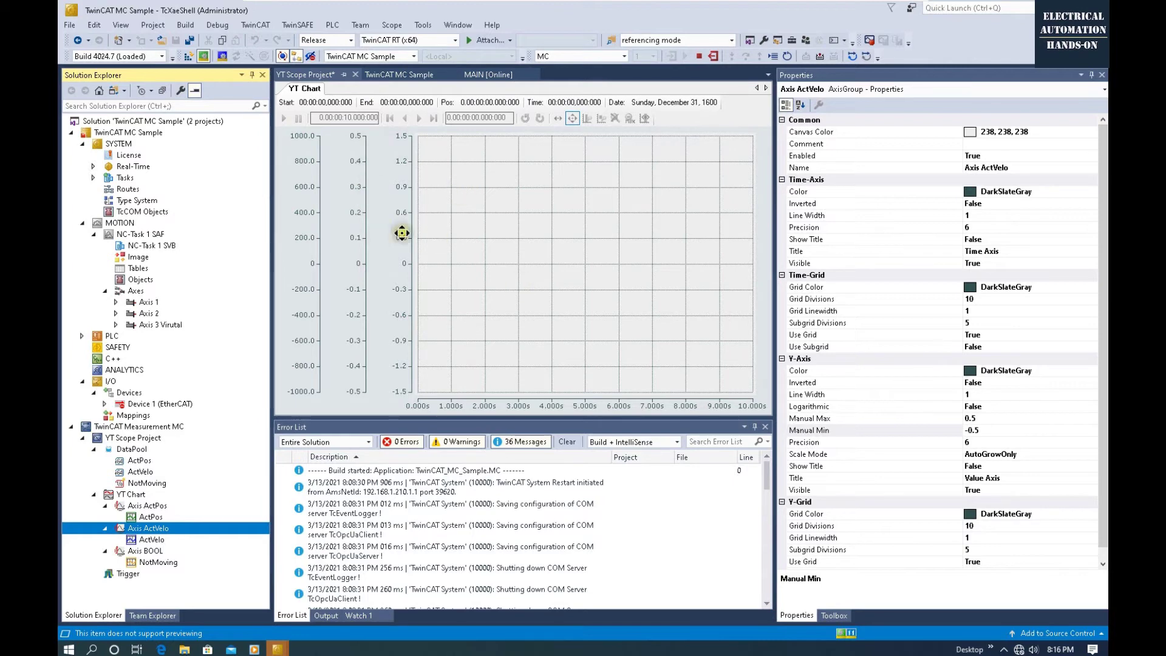
{"action": "left_click", "coordinate": [151, 539]}
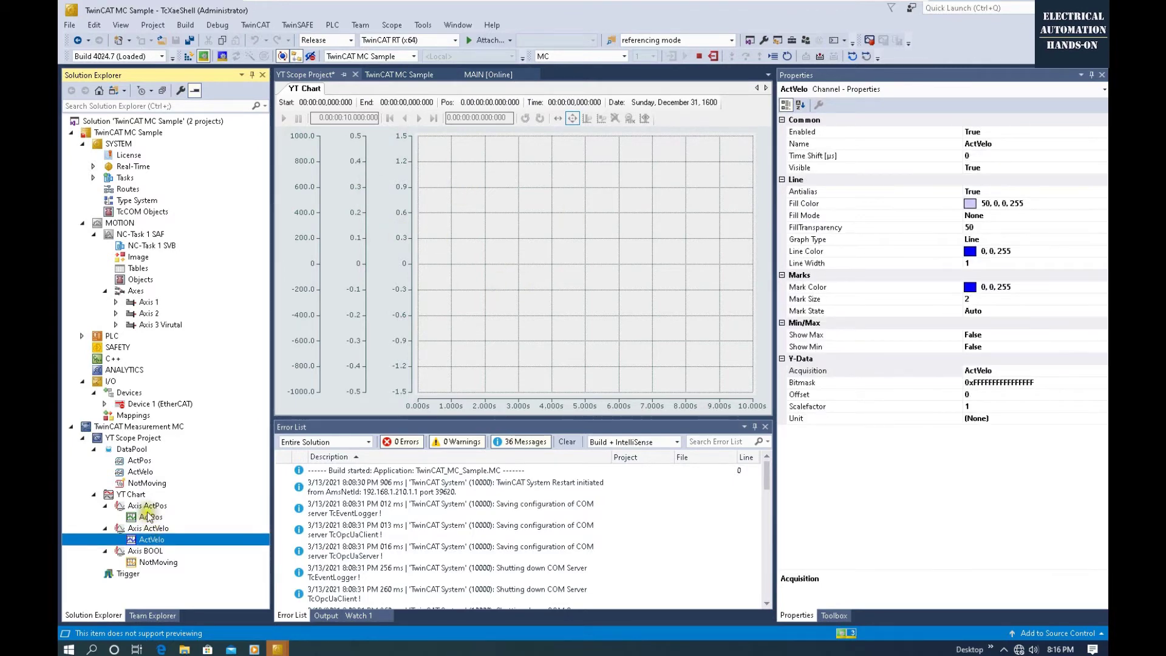
{"action": "left_click", "coordinate": [147, 505]}
{"action": "left_click", "coordinate": [145, 516]}
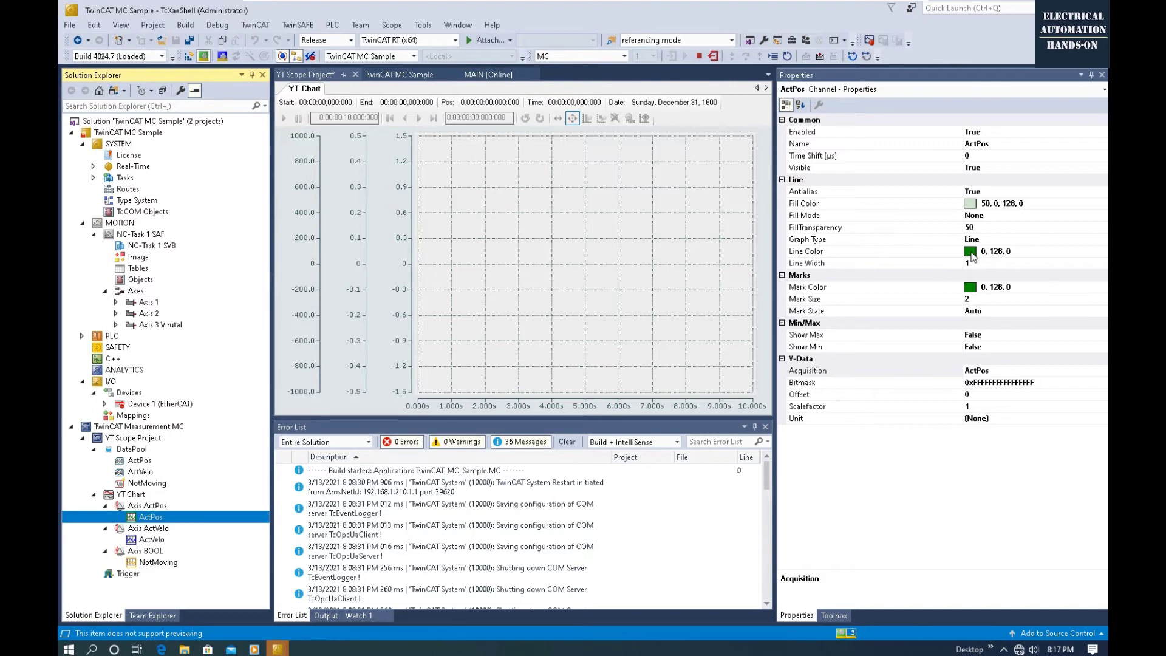
Step: Set the NotMoving channel's Line Color to Red, using red for marks and fill too
{"action": "left_click", "coordinate": [146, 563]}
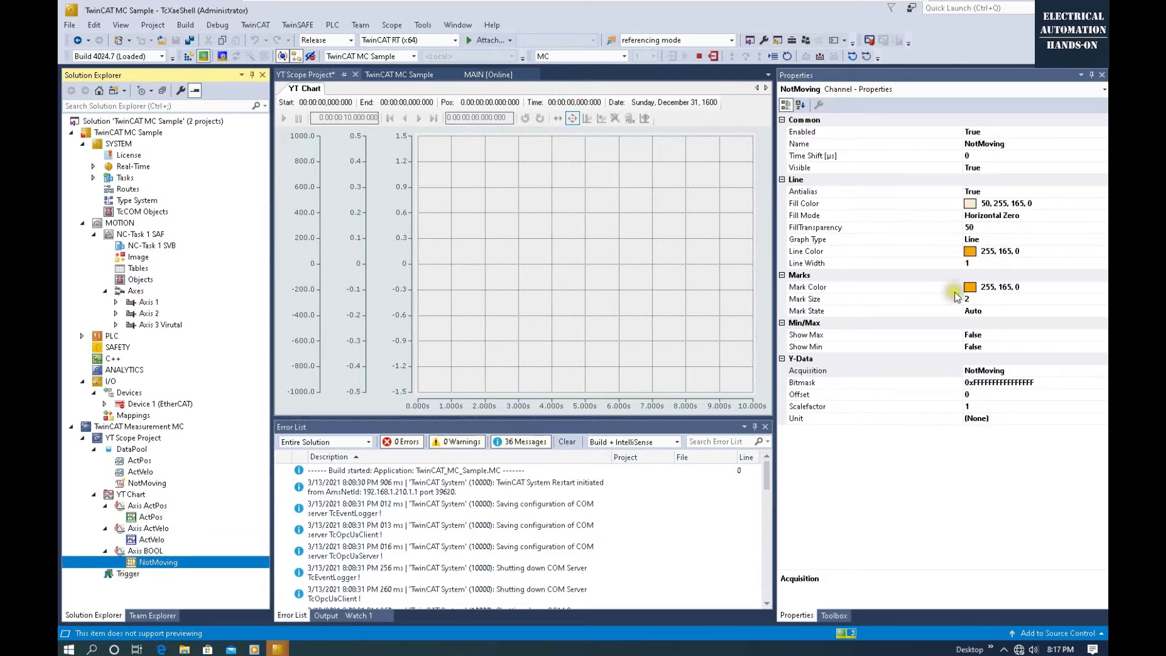
{"action": "left_click", "coordinate": [970, 254]}
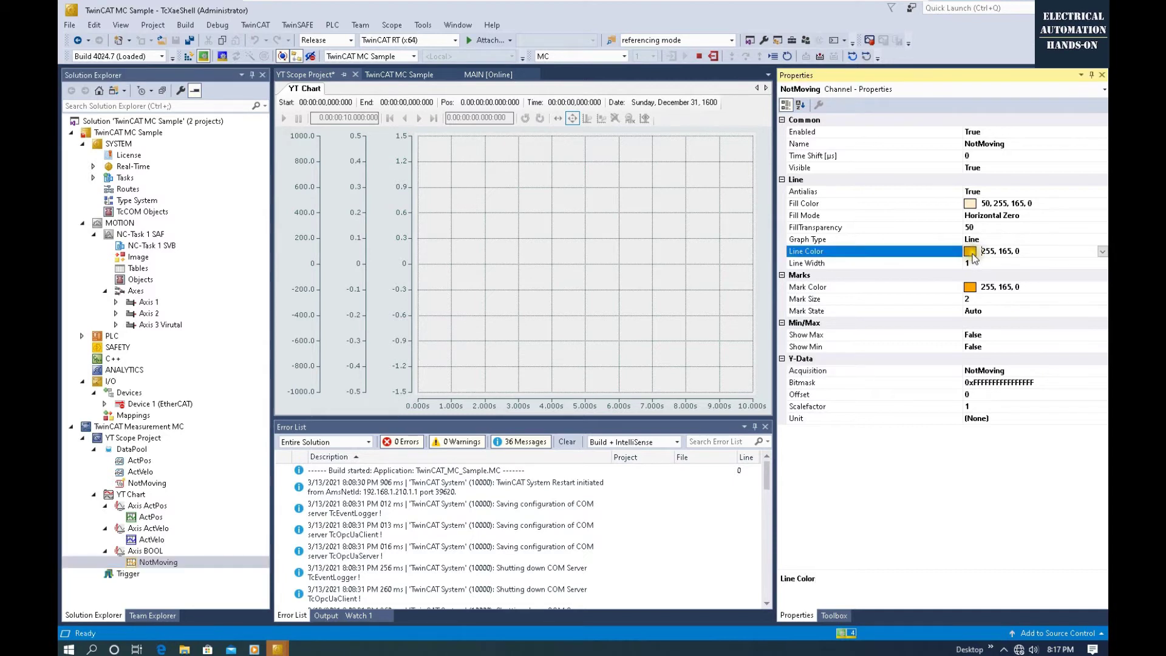
{"action": "left_click", "coordinate": [1075, 251]}
{"action": "left_click", "coordinate": [990, 313]}
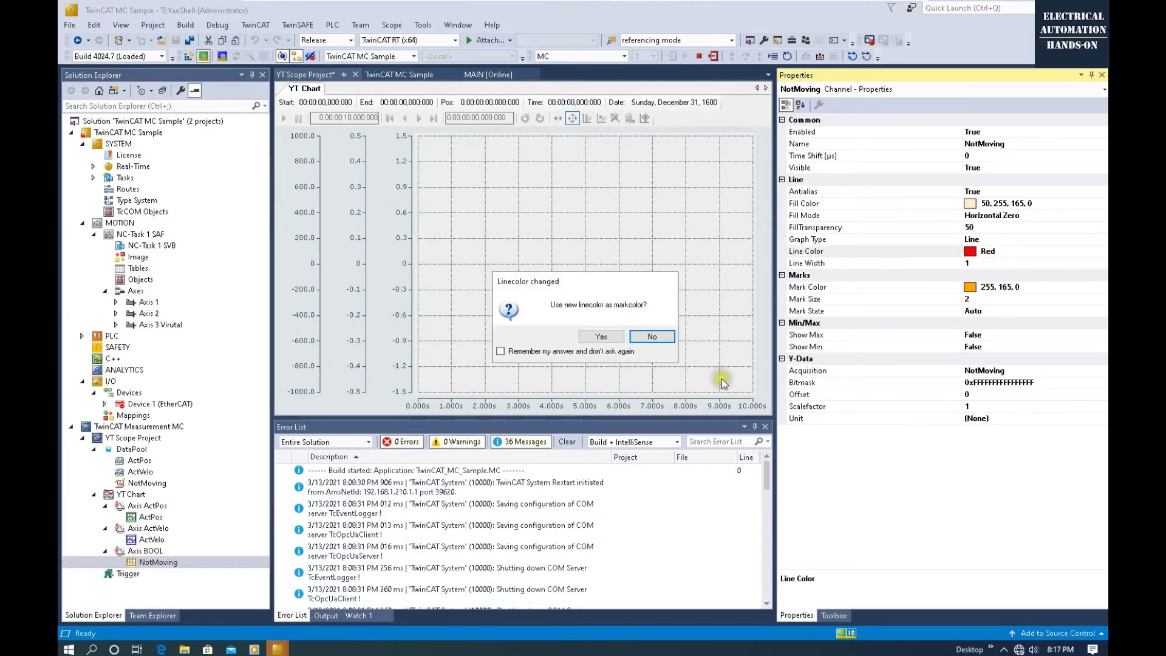
{"action": "left_click", "coordinate": [596, 337]}
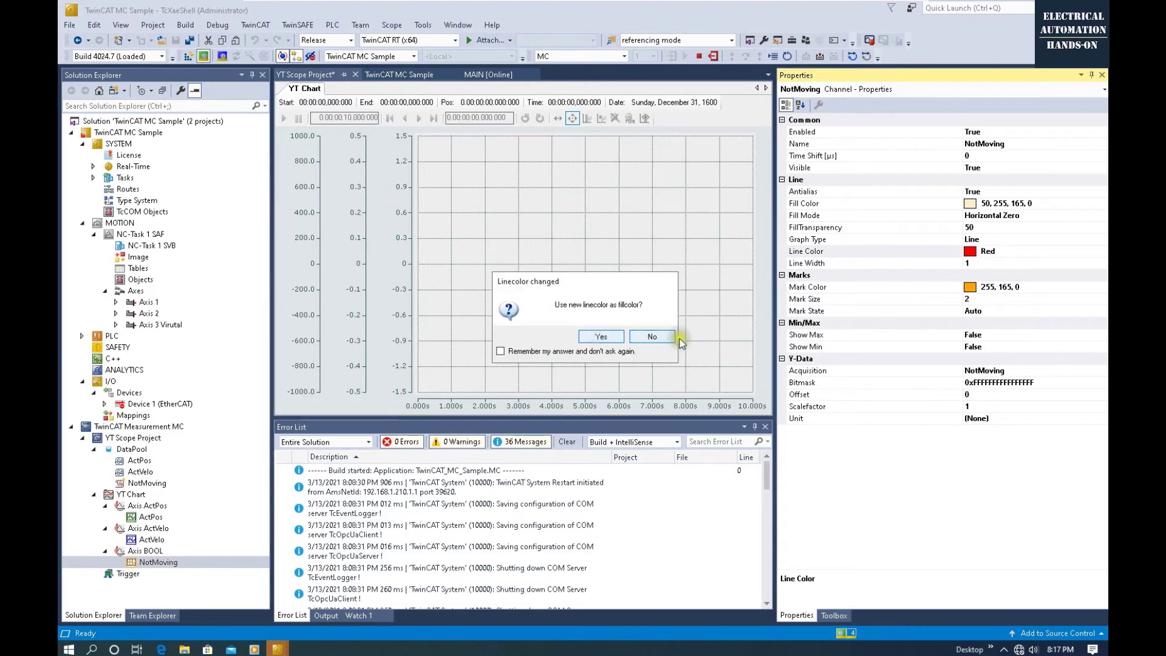
{"action": "left_click", "coordinate": [601, 337]}
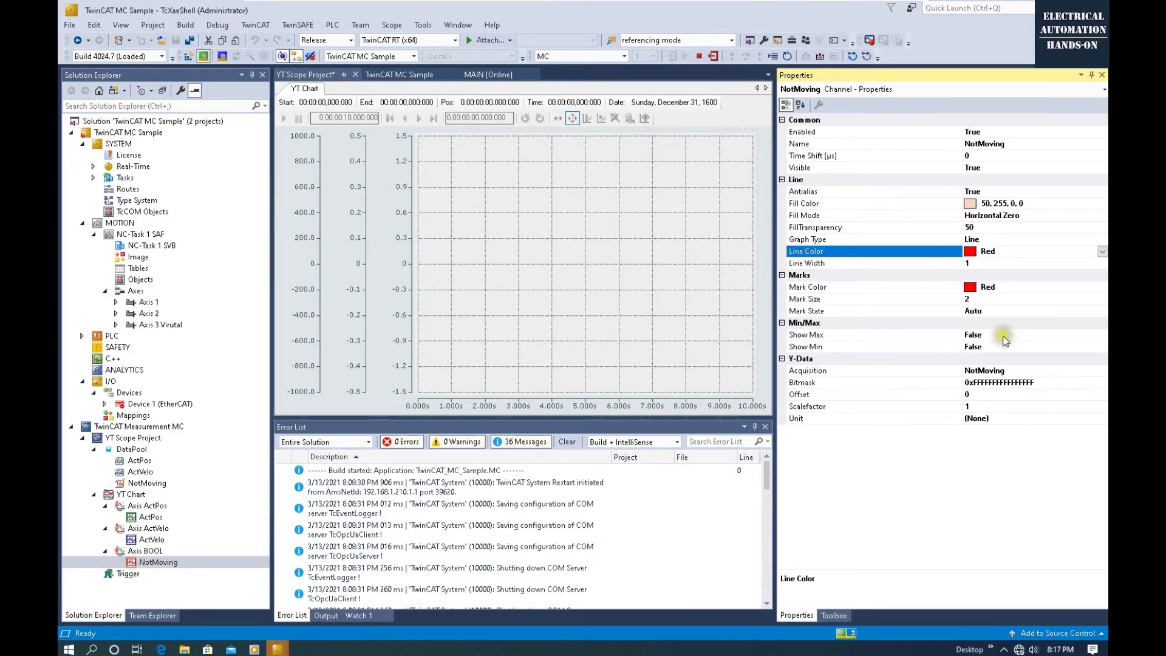
Step: Check the line width of the NotMoving and ActPos channels, then select the YT Chart
{"action": "left_click", "coordinate": [977, 265]}
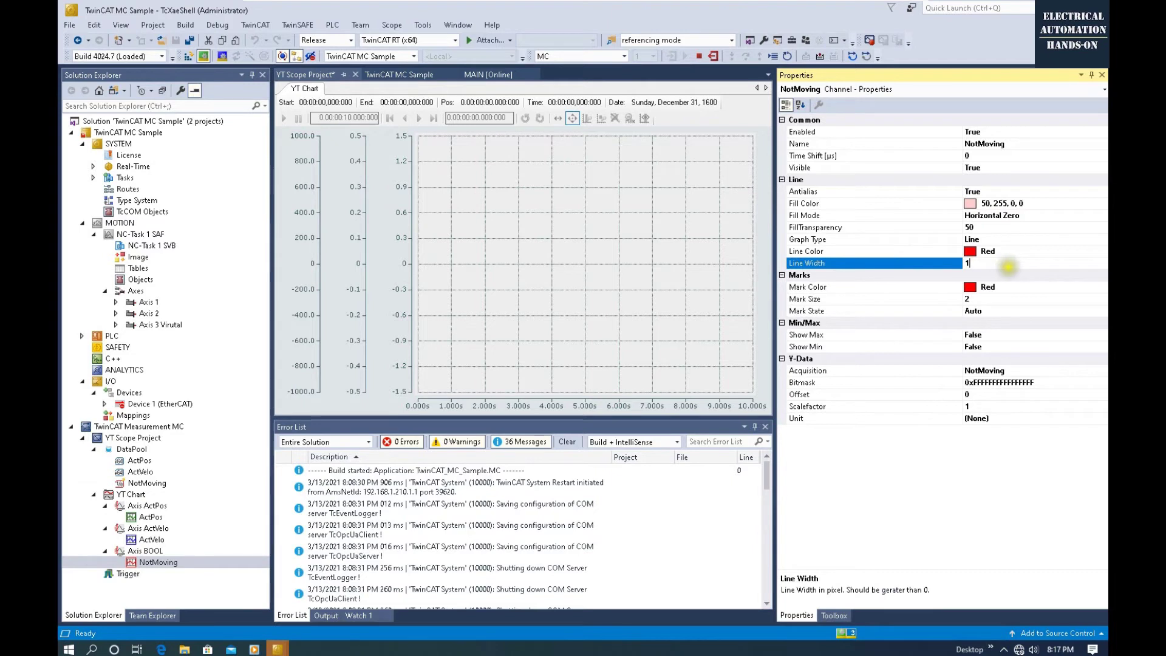
{"action": "left_click", "coordinate": [151, 517]}
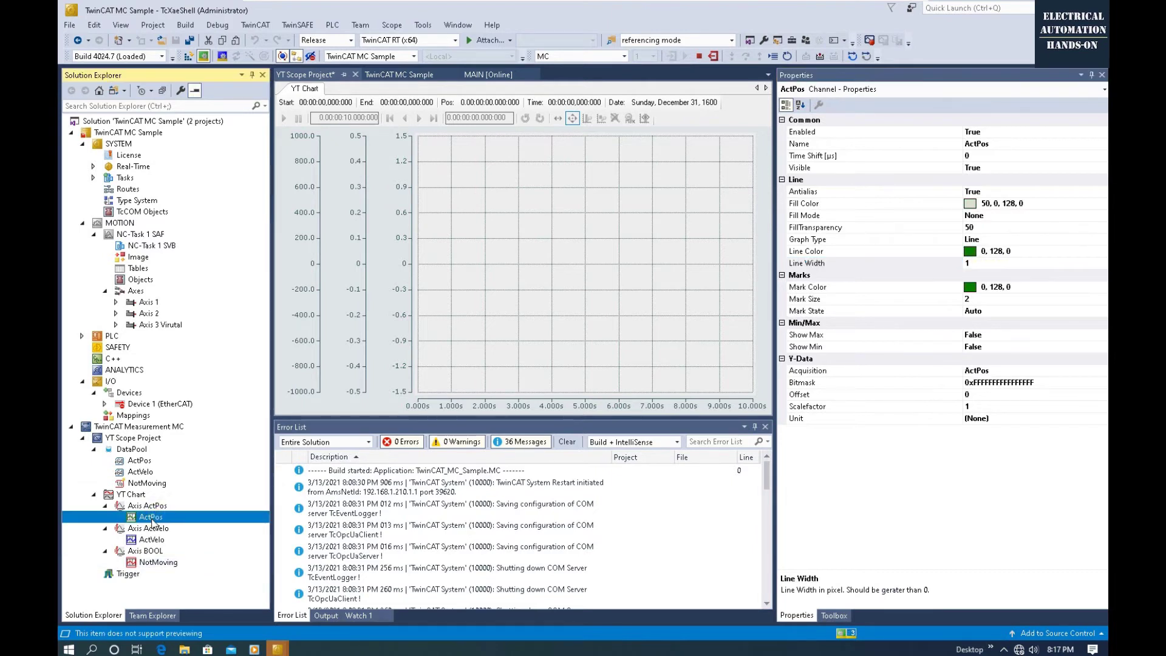
{"action": "left_click", "coordinate": [978, 263]}
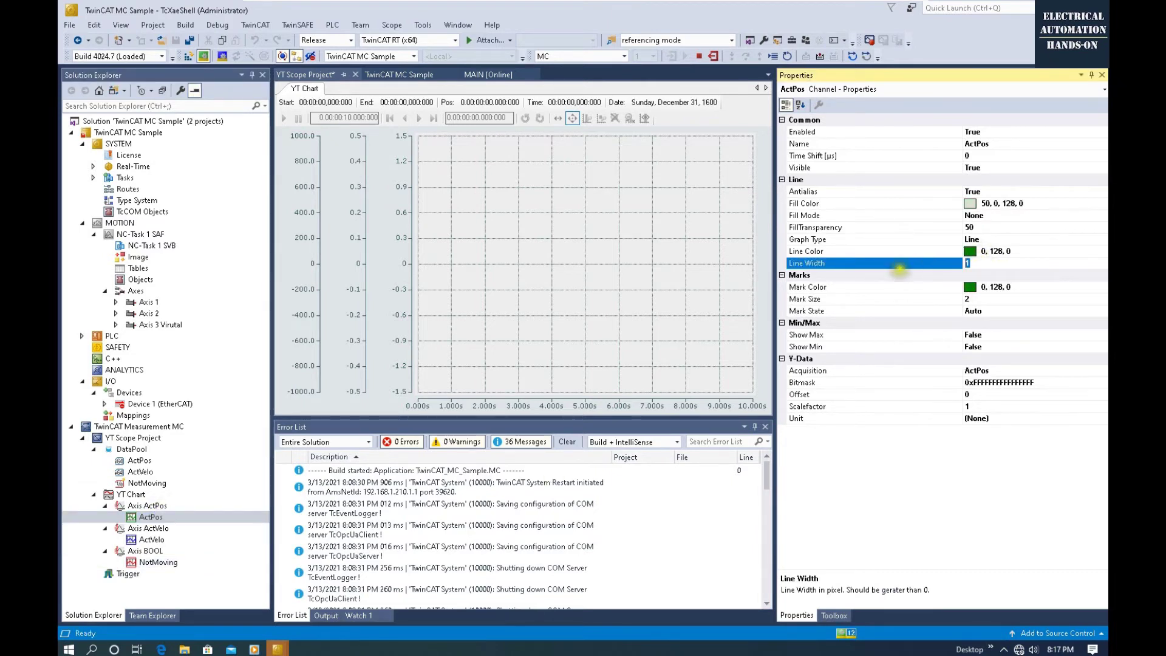
{"action": "left_click", "coordinate": [159, 494]}
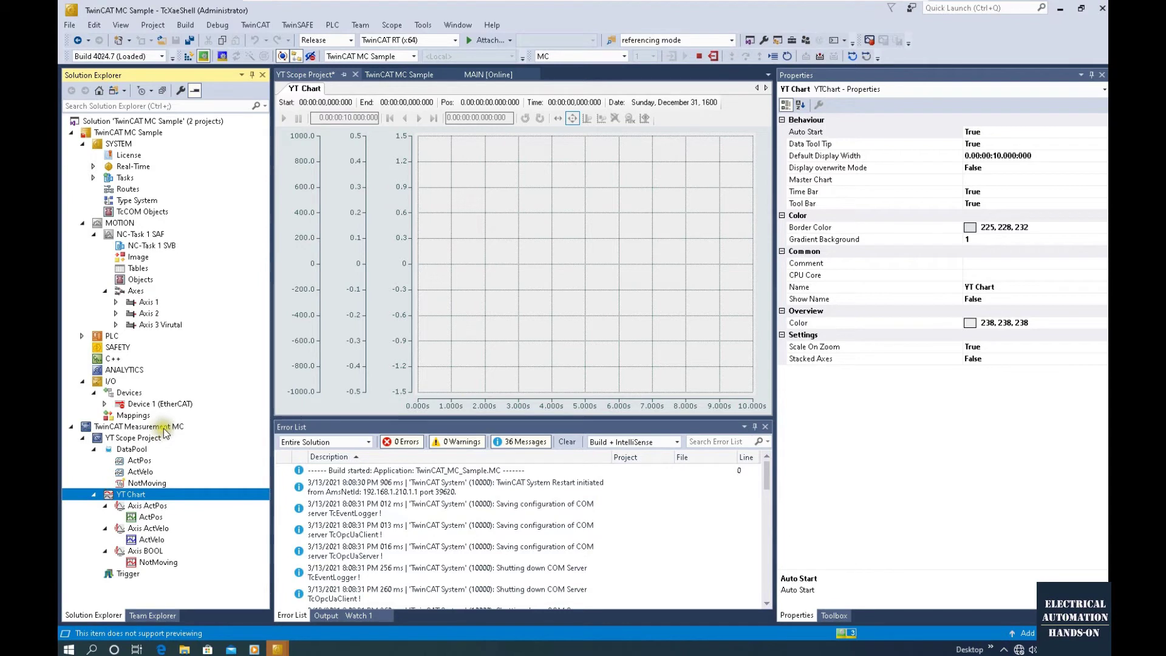
{"action": "left_click", "coordinate": [879, 44]}
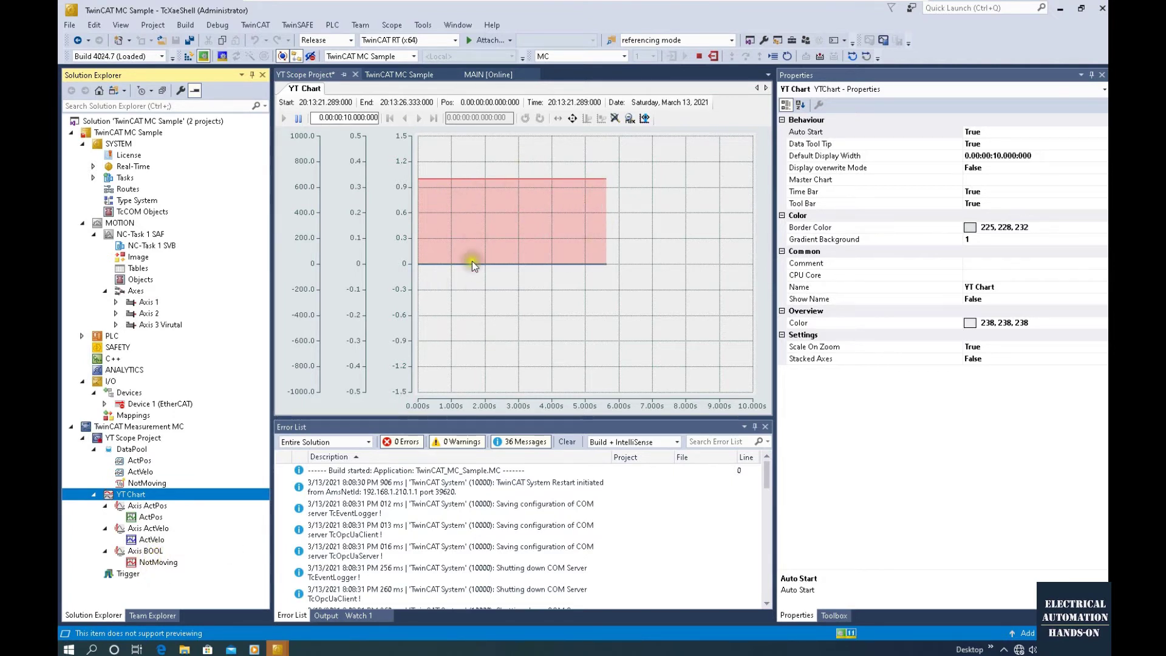
Step: Change the NotMoving channel's Fill Mode from Horizontal Zero to None, then review ActPos channel settings
{"action": "left_click", "coordinate": [155, 564]}
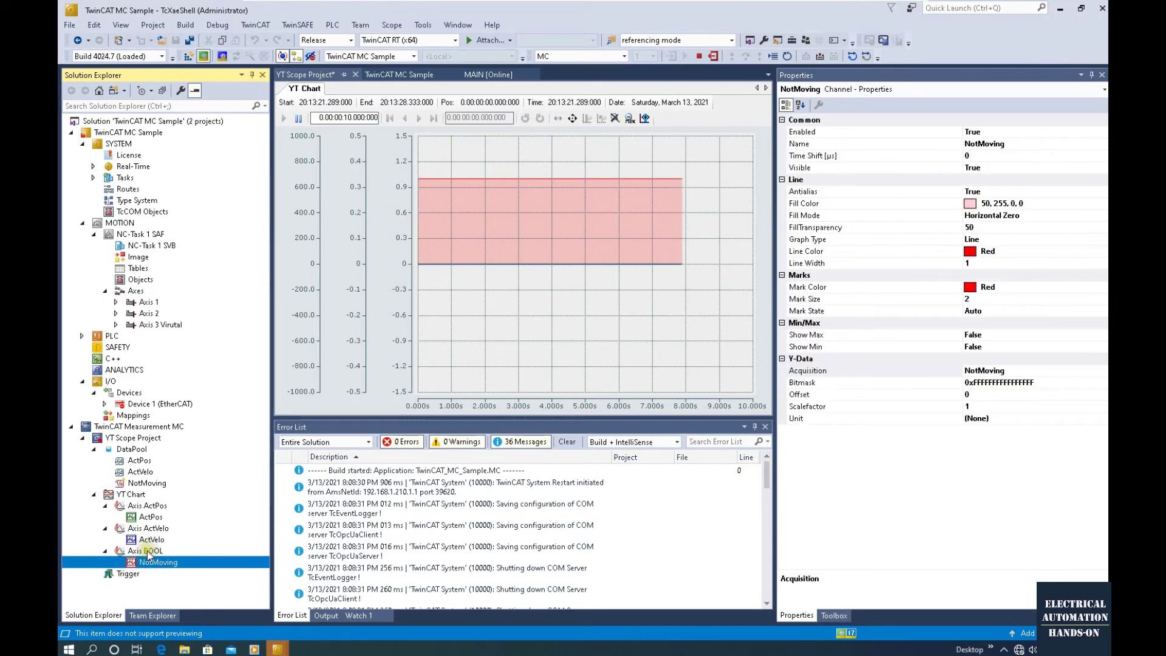
{"action": "left_click", "coordinate": [148, 551]}
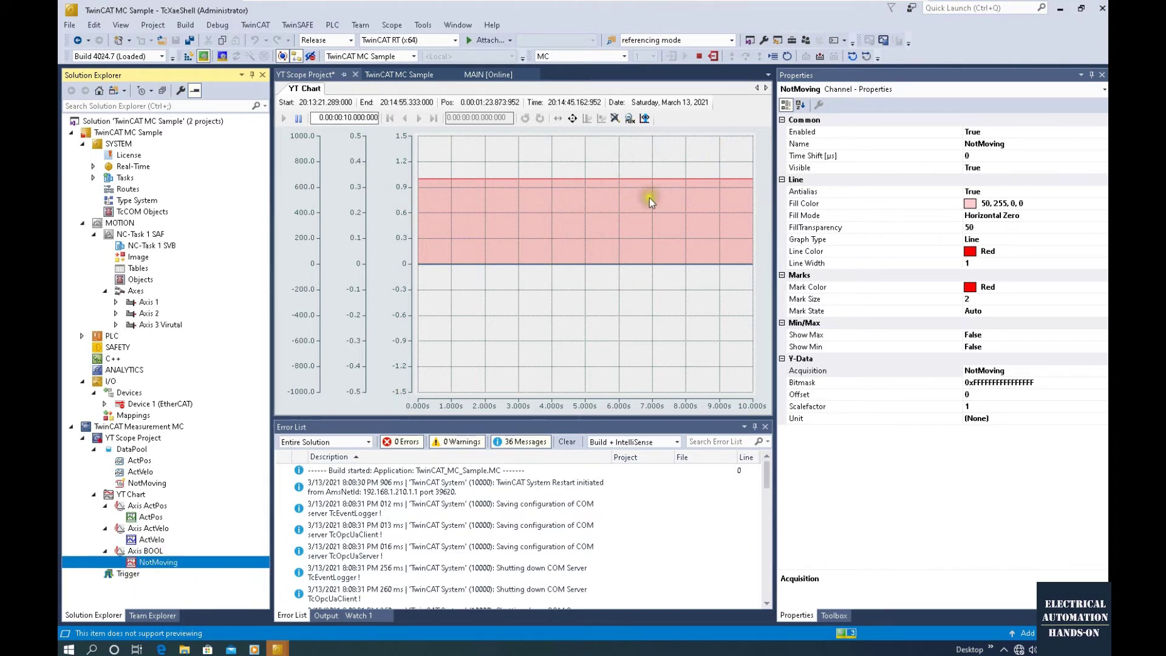
{"action": "left_click", "coordinate": [809, 215]}
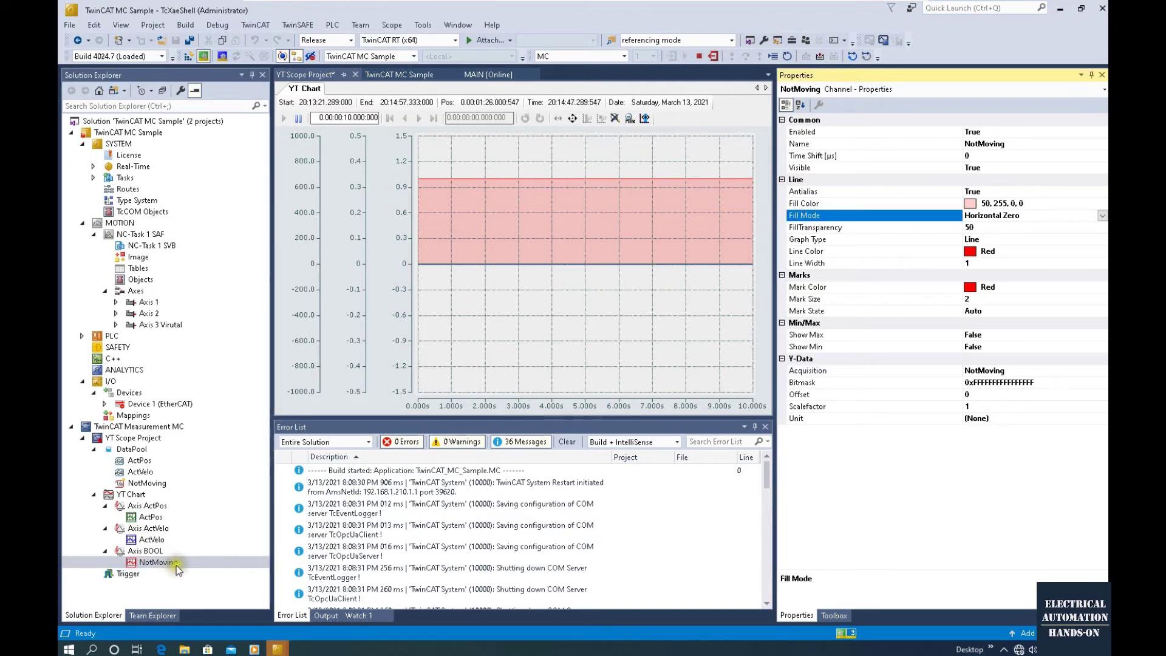
{"action": "left_click", "coordinate": [1102, 216]}
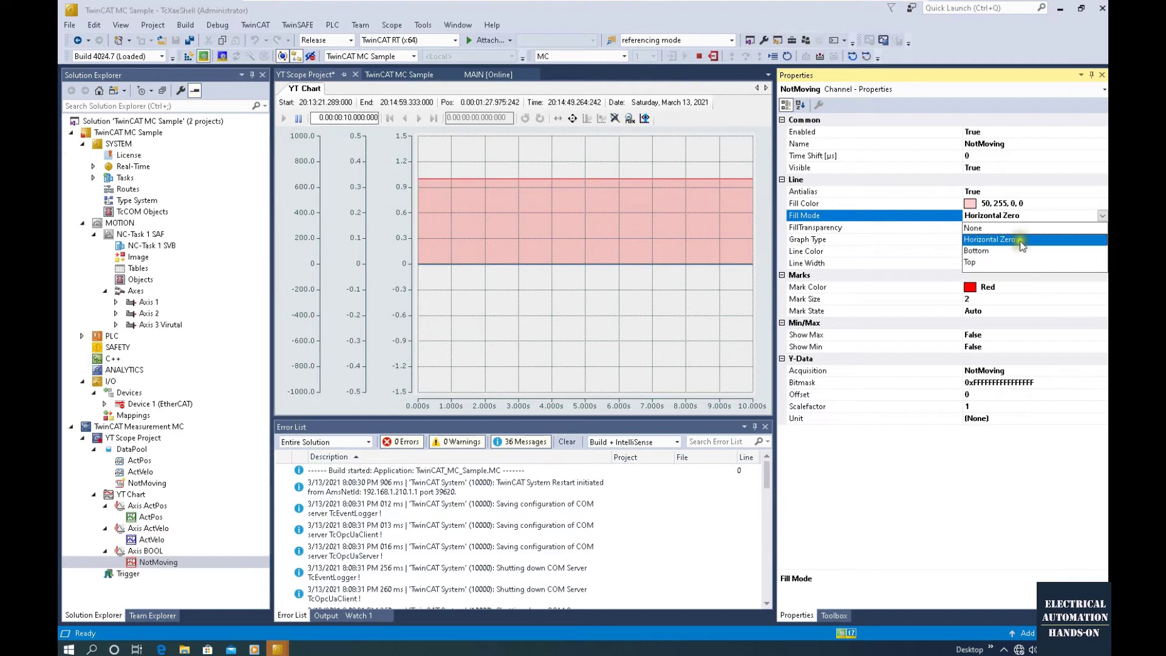
{"action": "left_click", "coordinate": [974, 232]}
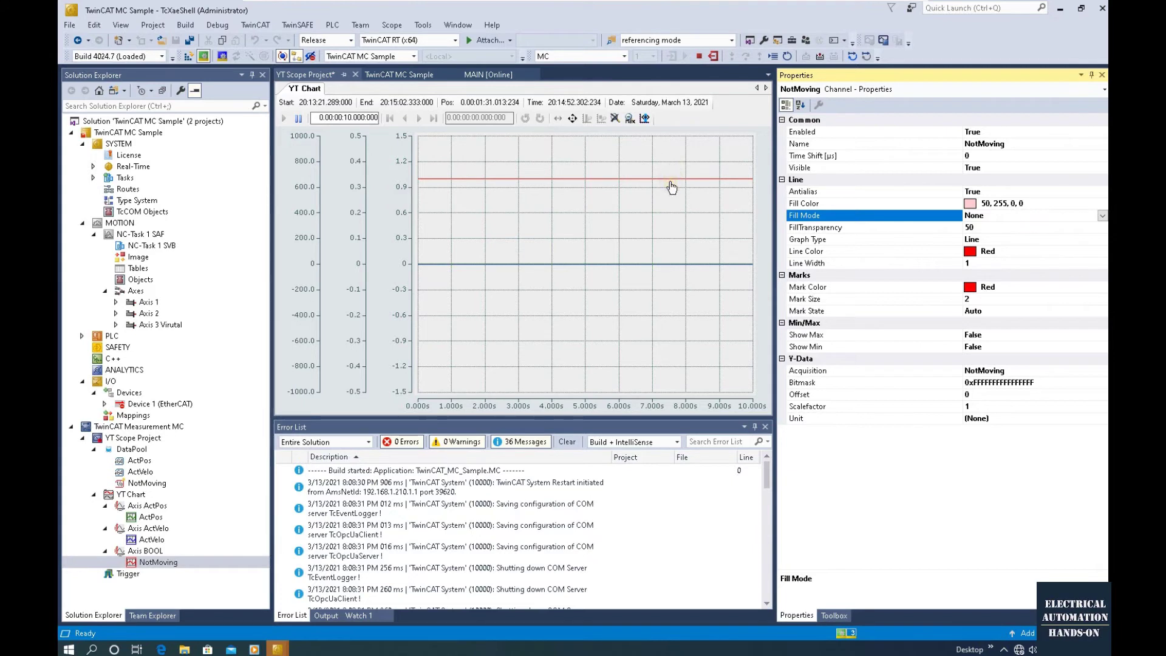
{"action": "left_click", "coordinate": [151, 517]}
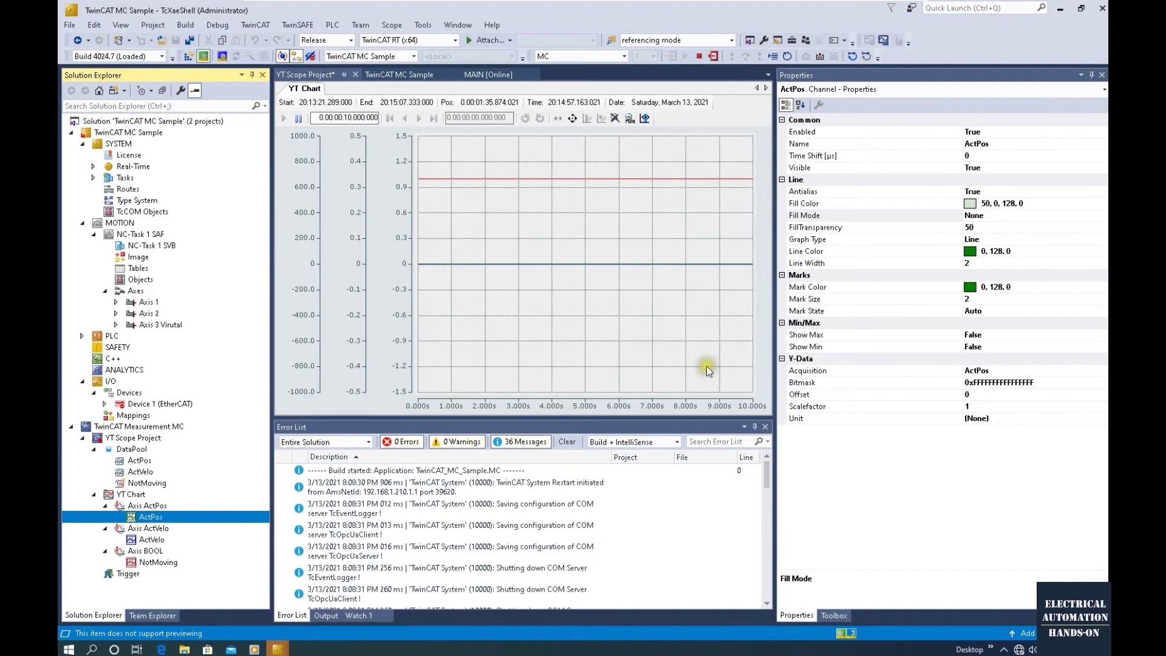
Step: Open Axis 3 Virutal's online page and float it beside the scope chart
{"action": "left_click", "coordinate": [138, 292]}
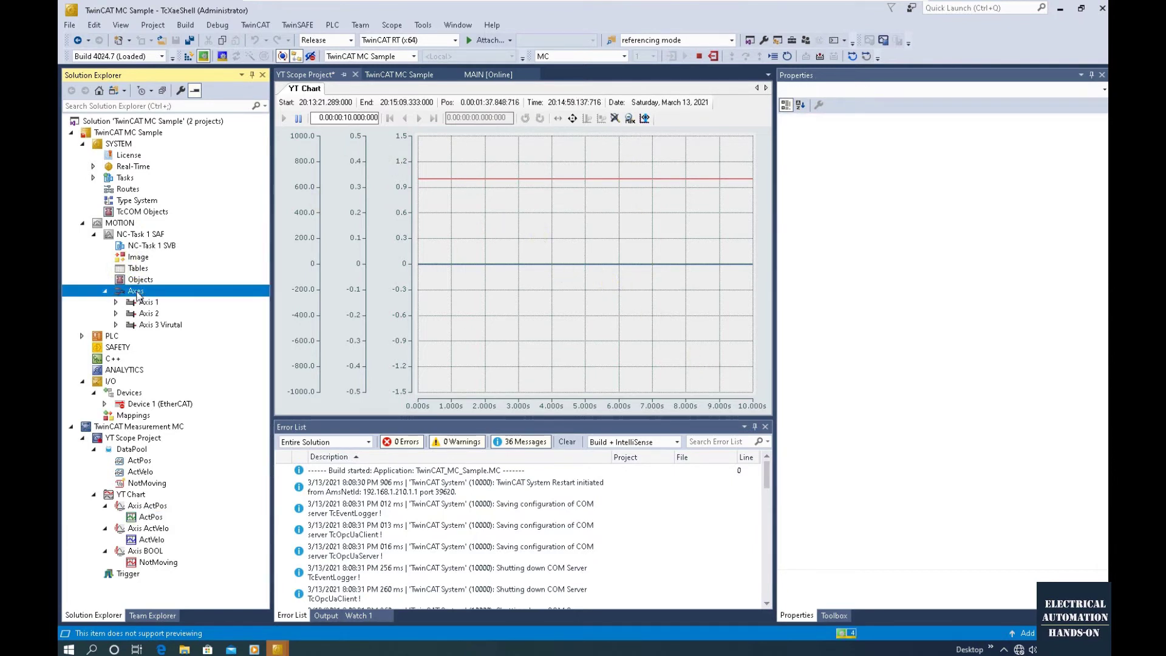
{"action": "left_click", "coordinate": [144, 324]}
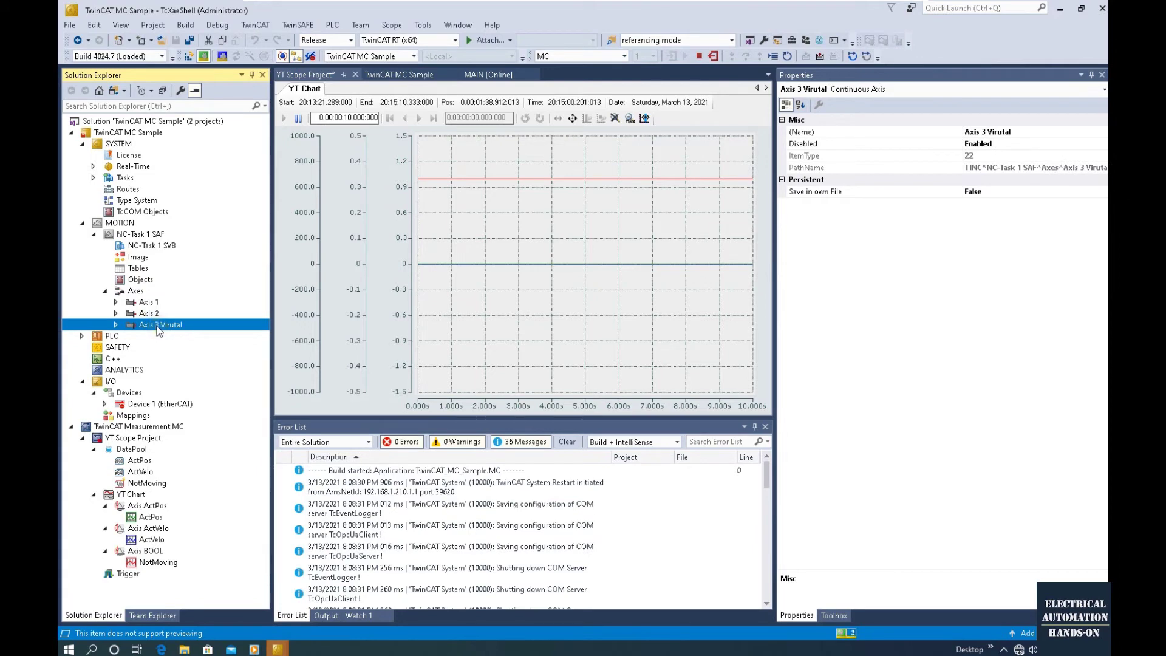
{"action": "double_click", "coordinate": [175, 324]}
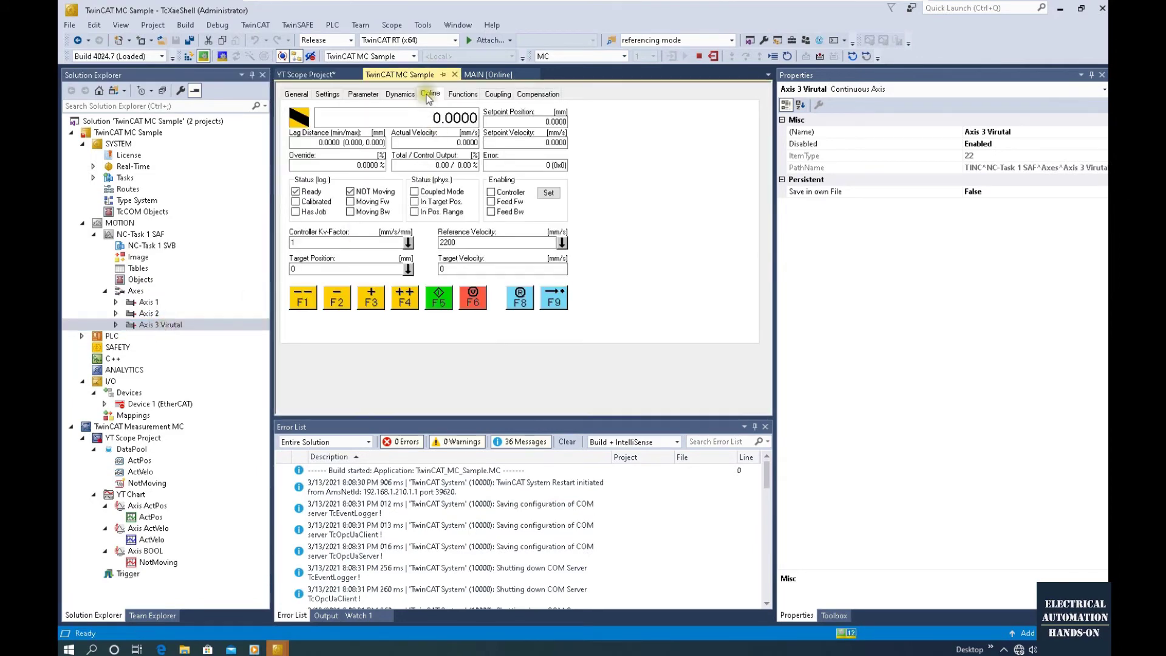
{"action": "left_click_drag", "start_coordinate": [425, 75], "coordinate": [762, 273]}
Step: Enable Controller, Feed Fw and Feed Bw at 100% override, and start jogging forward
{"action": "left_click", "coordinate": [885, 388]}
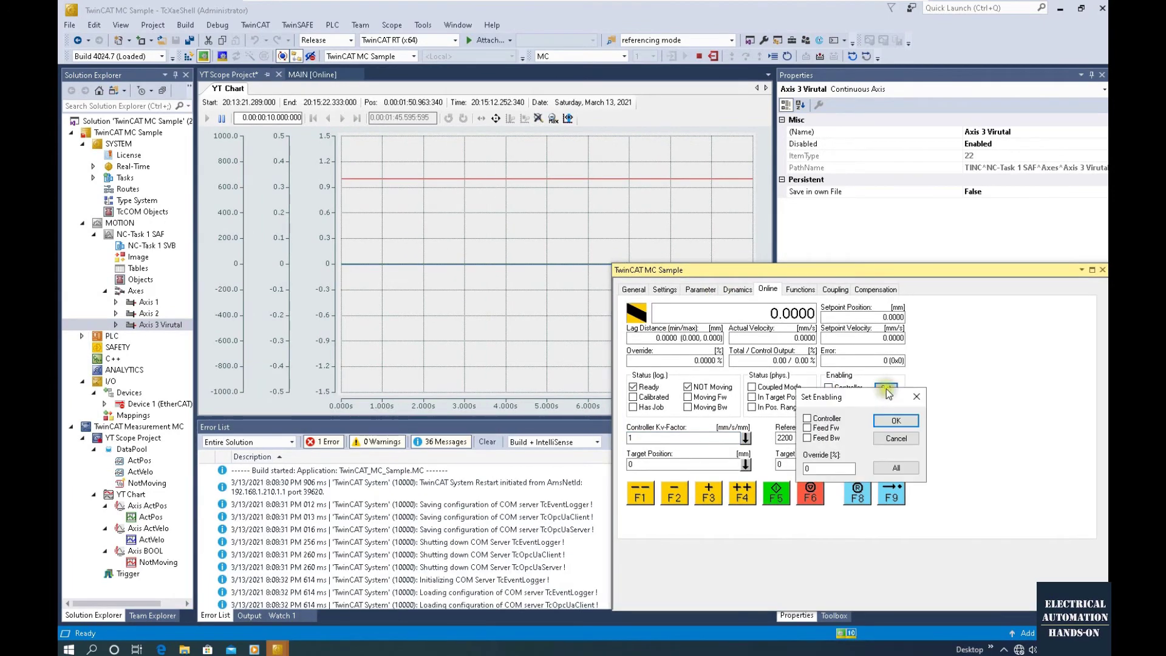
{"action": "left_click", "coordinate": [895, 467]}
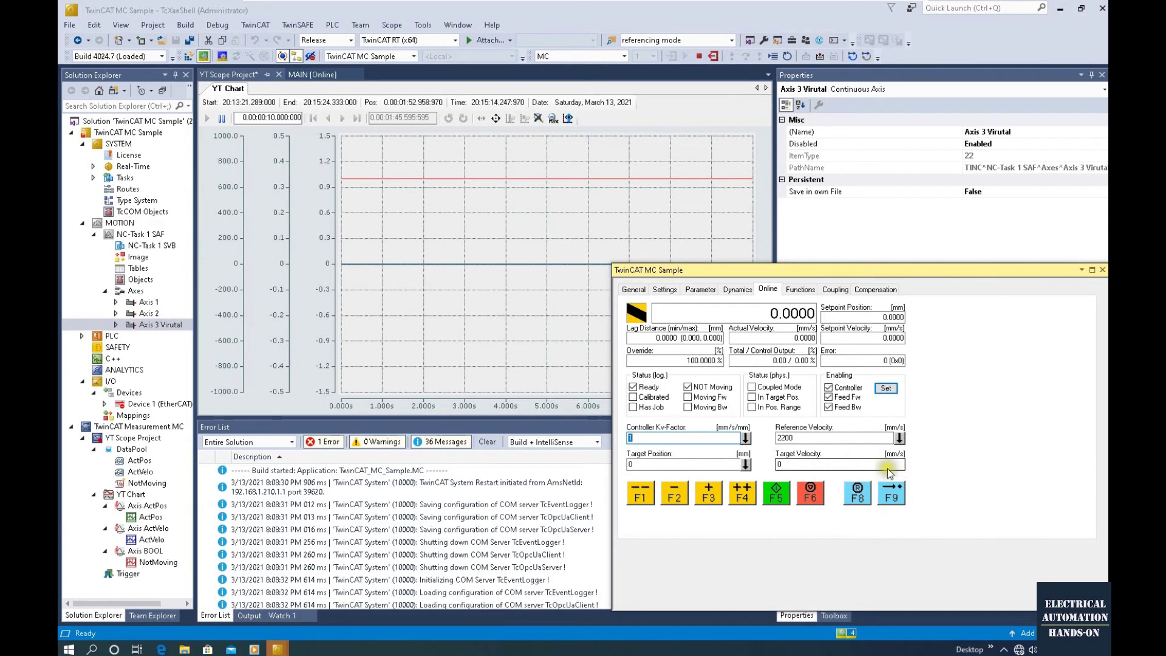
{"action": "left_click", "coordinate": [884, 388]}
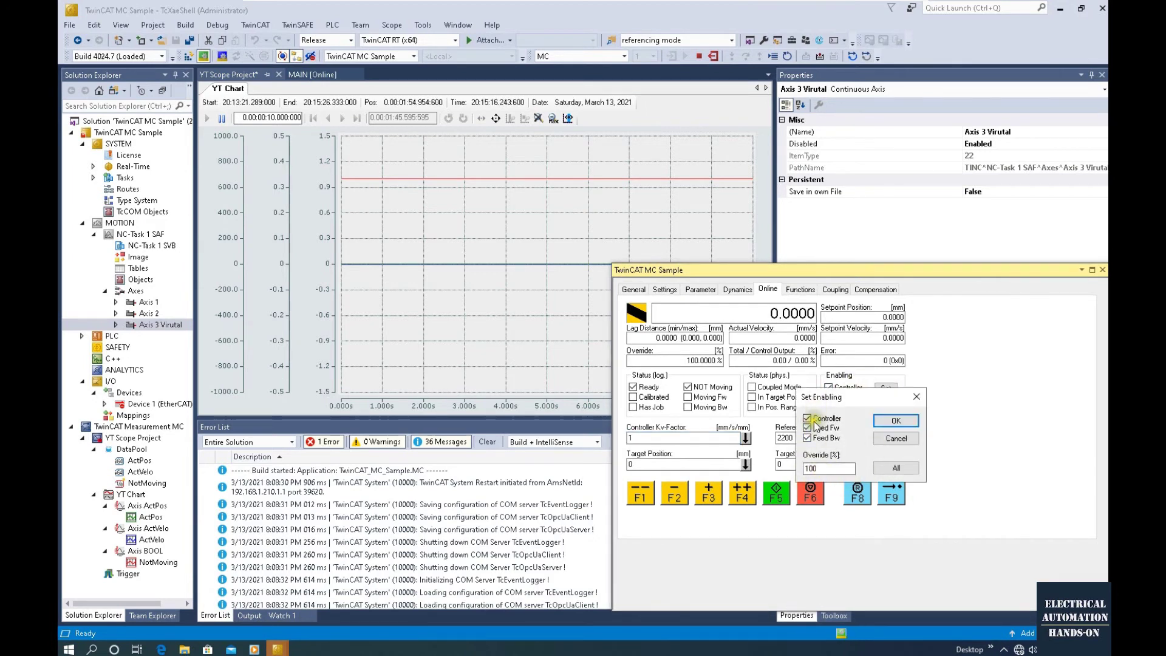
{"action": "double_click", "coordinate": [817, 468]}
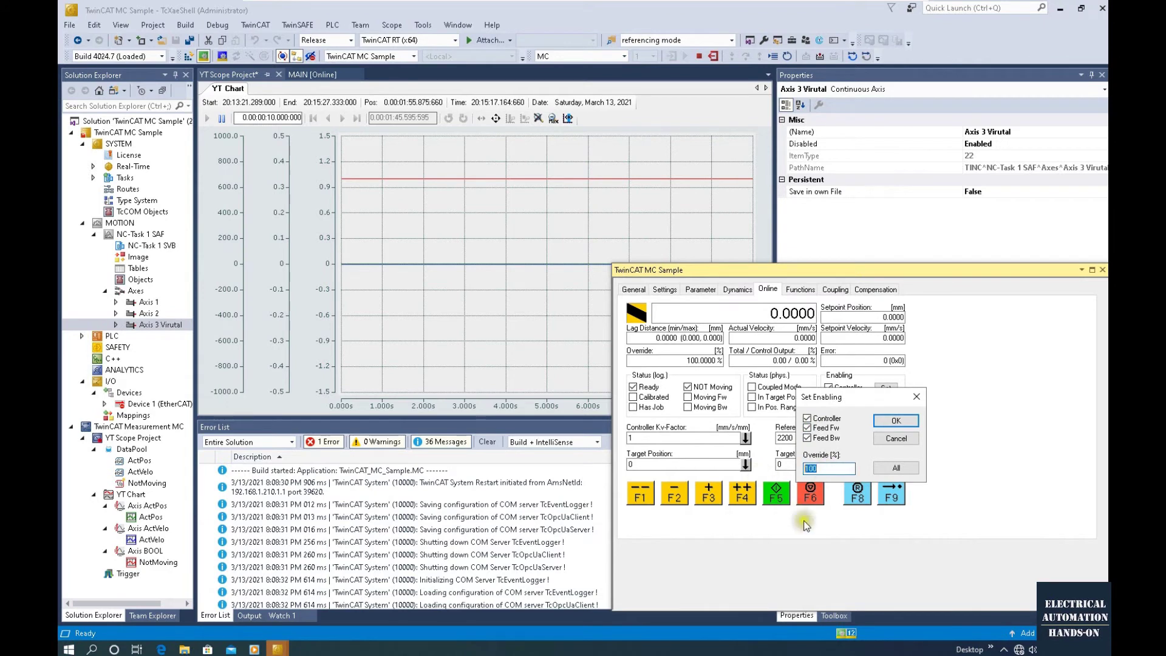
{"action": "left_click", "coordinate": [895, 421]}
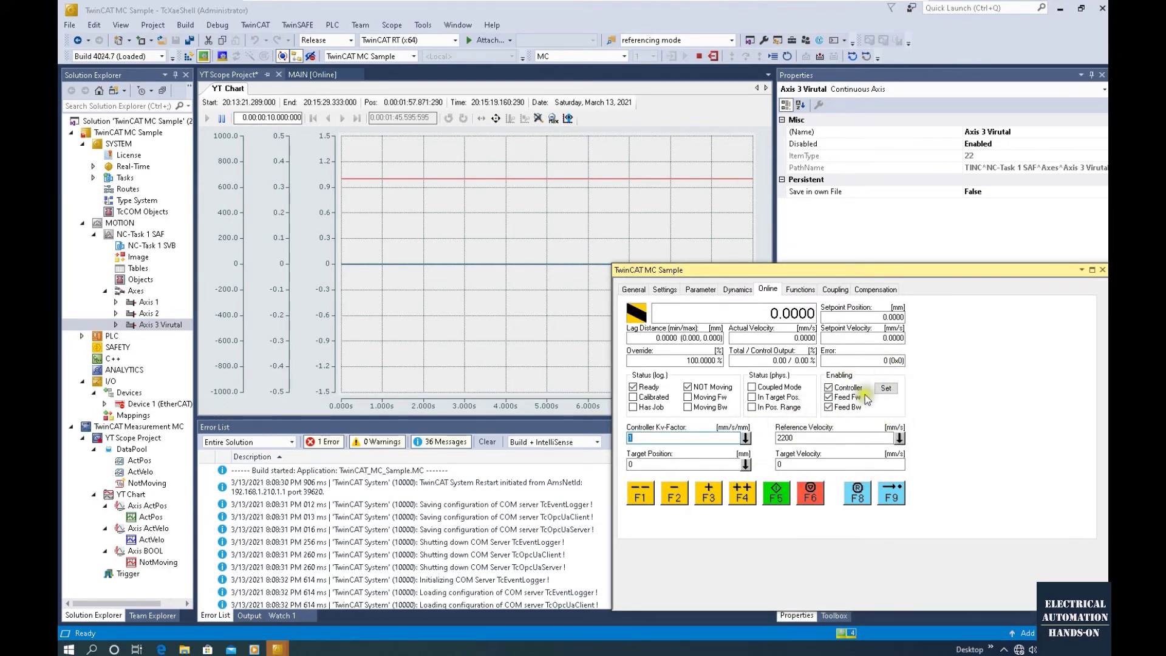
{"action": "left_click", "coordinate": [709, 496]}
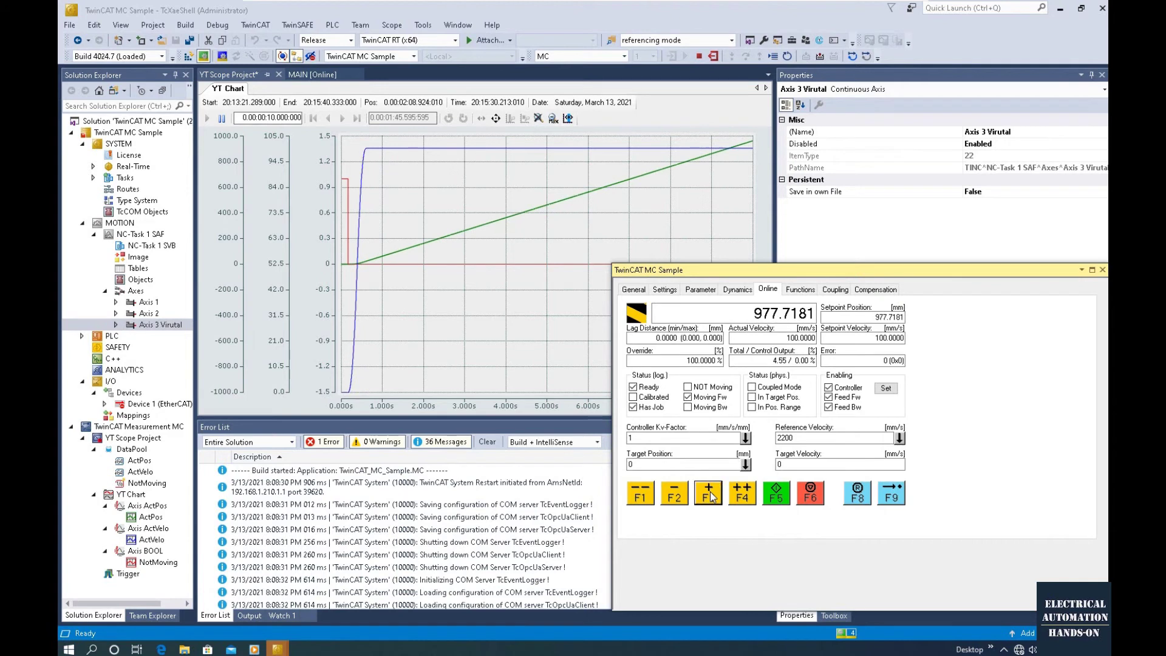
Step: Stop the forward jog at 999.6 mm, then jog Axis 3 backward until it holds at 453 mm
{"action": "left_click_drag", "start_coordinate": [710, 497], "coordinate": [718, 552]}
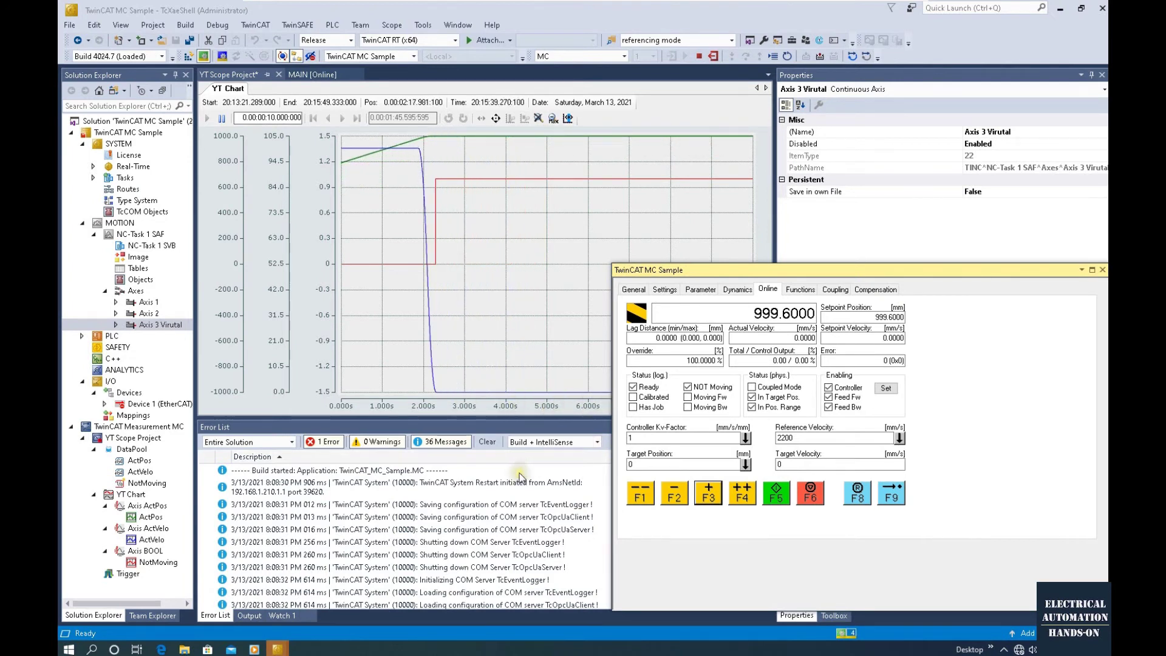
{"action": "left_click", "coordinate": [674, 496]}
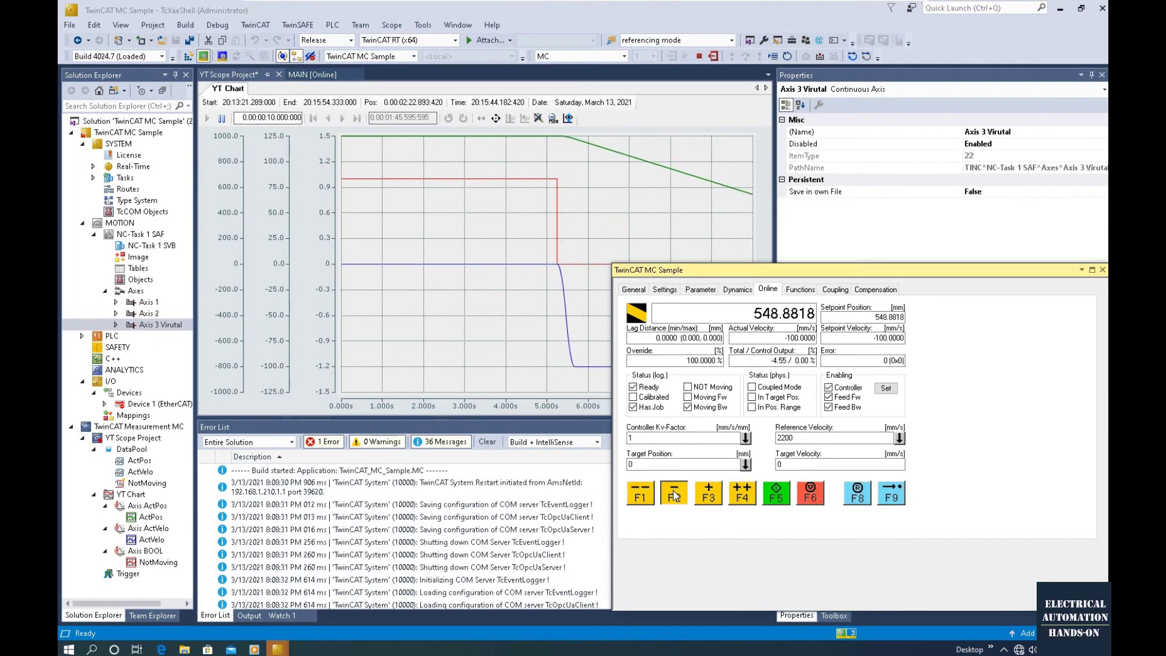
{"action": "left_click_drag", "start_coordinate": [674, 494], "coordinate": [674, 494]}
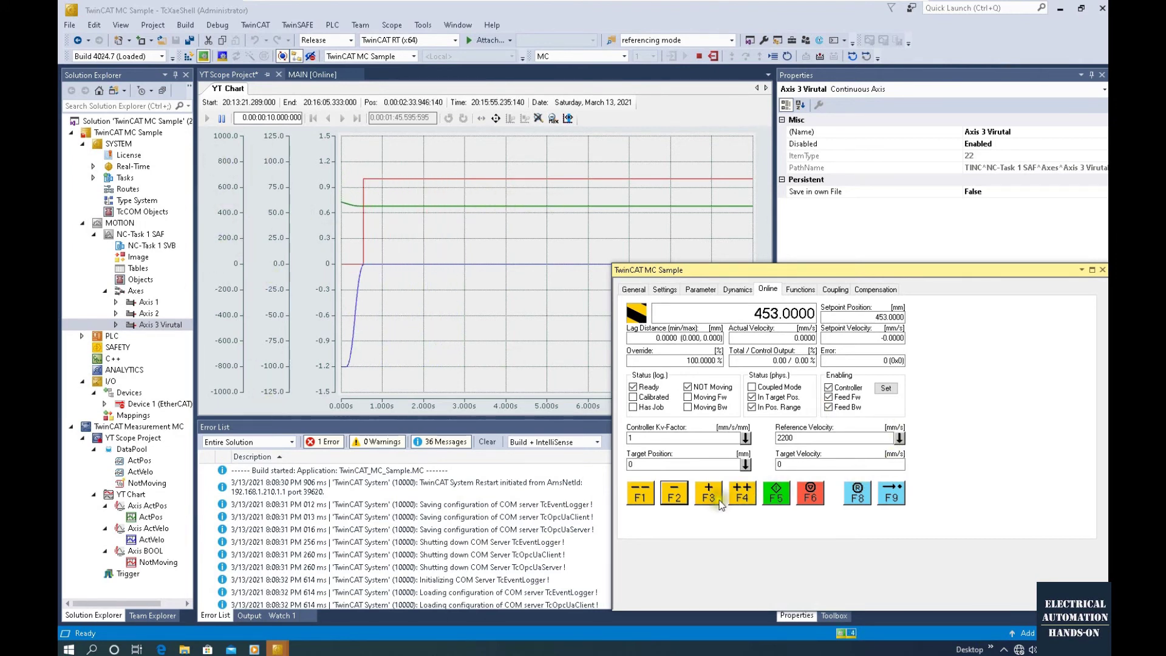
Step: Fast-jog Axis 3 forward at 600 mm/s to 5591.4 mm, then shift the axis window right
{"action": "left_click", "coordinate": [741, 499]}
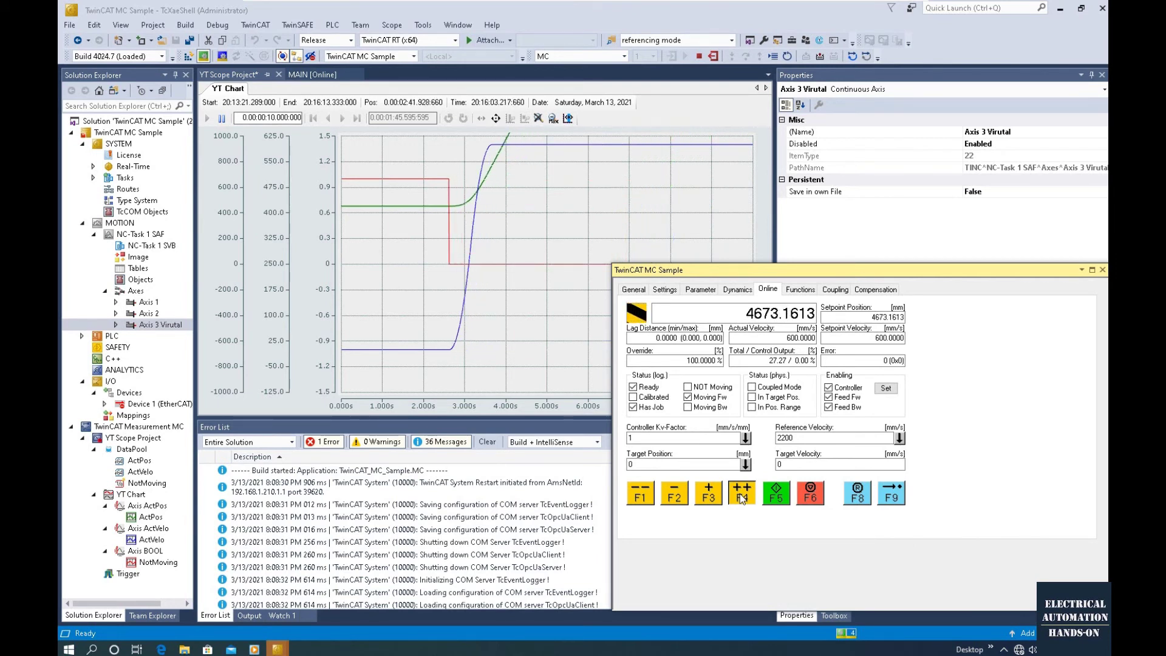
{"action": "left_click_drag", "start_coordinate": [741, 498], "coordinate": [740, 498]}
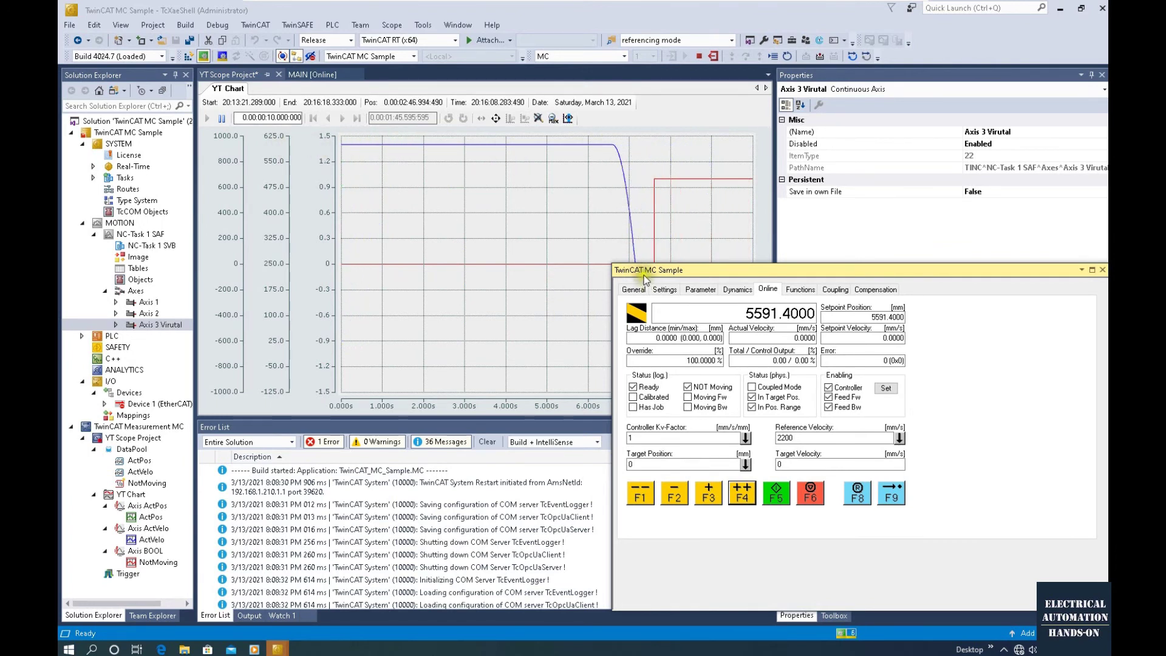
{"action": "left_click_drag", "start_coordinate": [645, 269], "coordinate": [705, 268]}
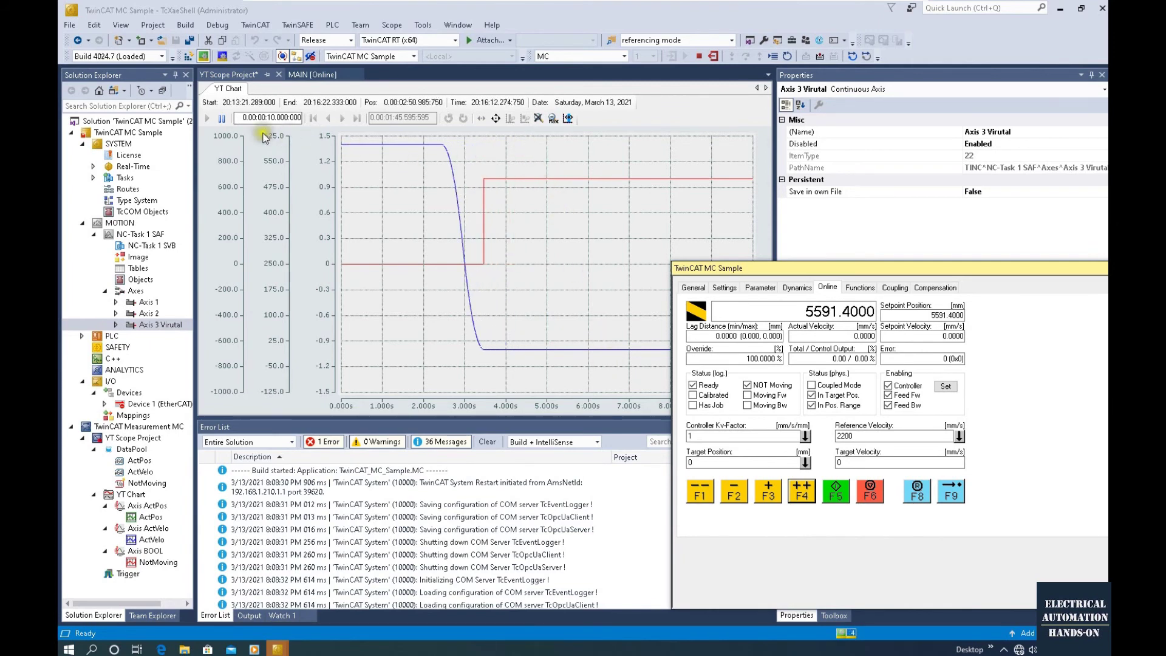
Step: Pause the YT Chart recording and pan through the ActPos, ActVelo and NotMoving traces
{"action": "left_click", "coordinate": [222, 118]}
{"action": "left_click_drag", "start_coordinate": [412, 193], "coordinate": [502, 320]}
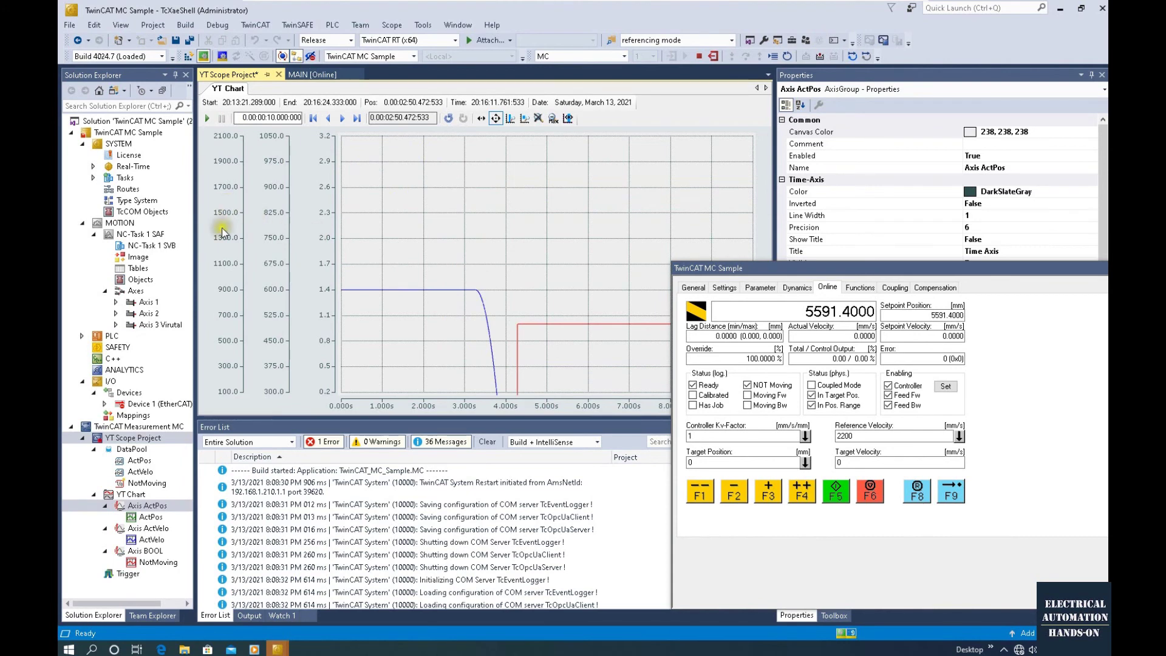
{"action": "left_click_drag", "start_coordinate": [396, 224], "coordinate": [498, 353]}
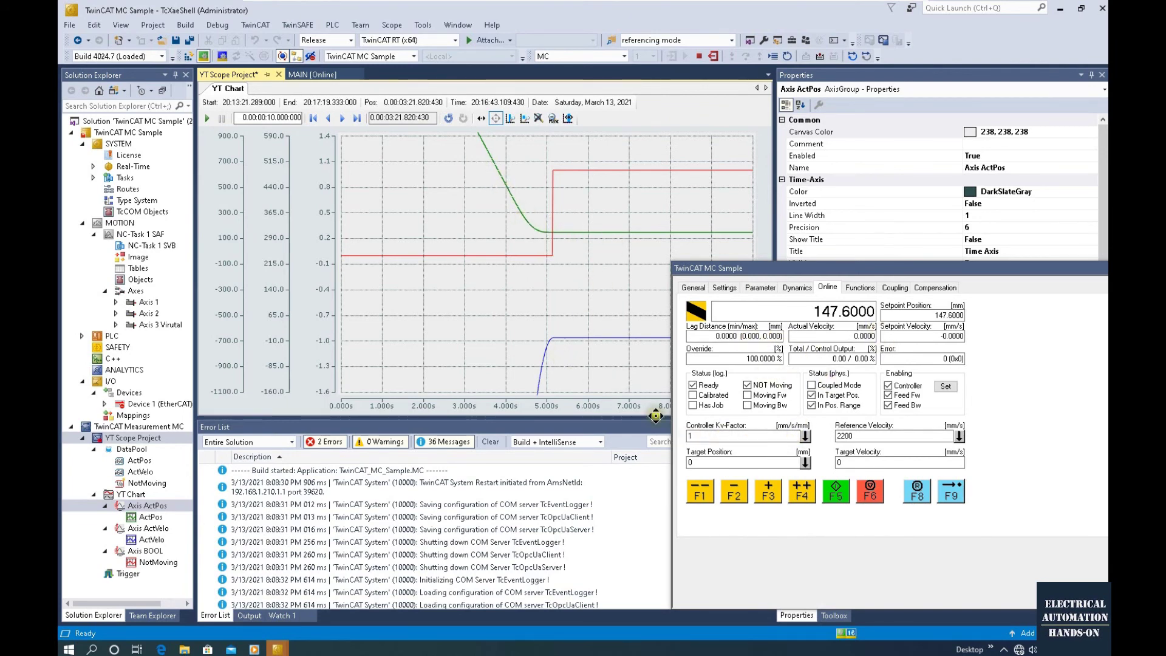
Step: Show Axis 3's Ctrl parameters: position lag monitoring TRUE at 5.0, Kv 1.0; widen Solution Explorer
{"action": "left_click", "coordinate": [760, 287]}
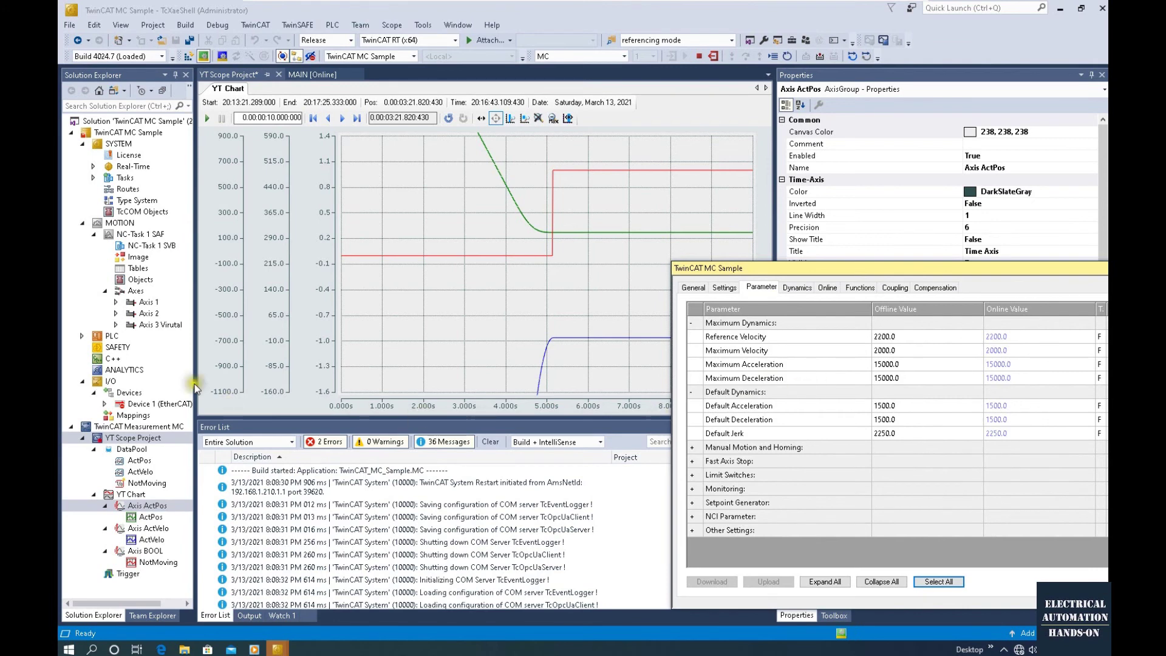
{"action": "left_click", "coordinate": [116, 325]}
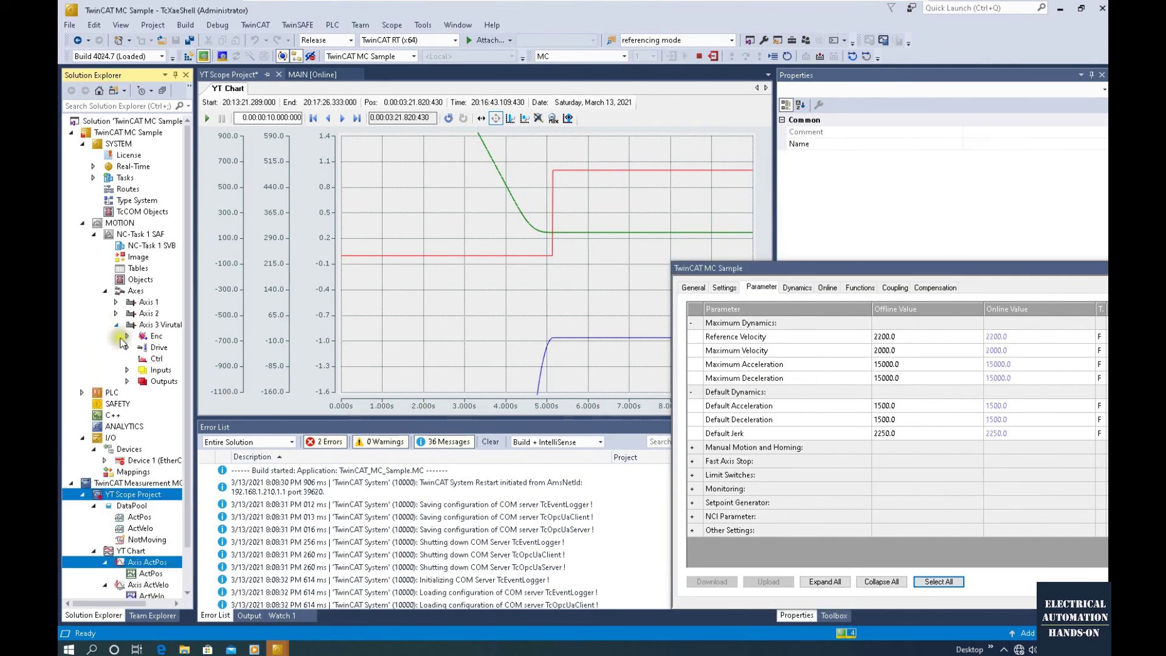
{"action": "left_click", "coordinate": [155, 359]}
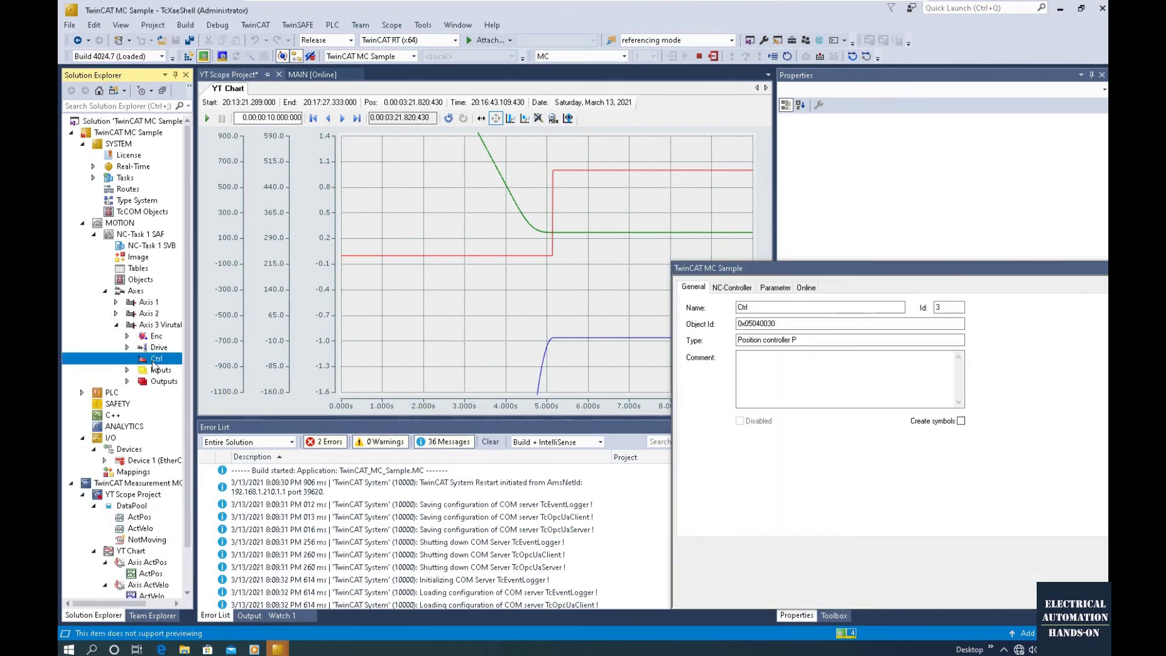
{"action": "left_click", "coordinate": [760, 289]}
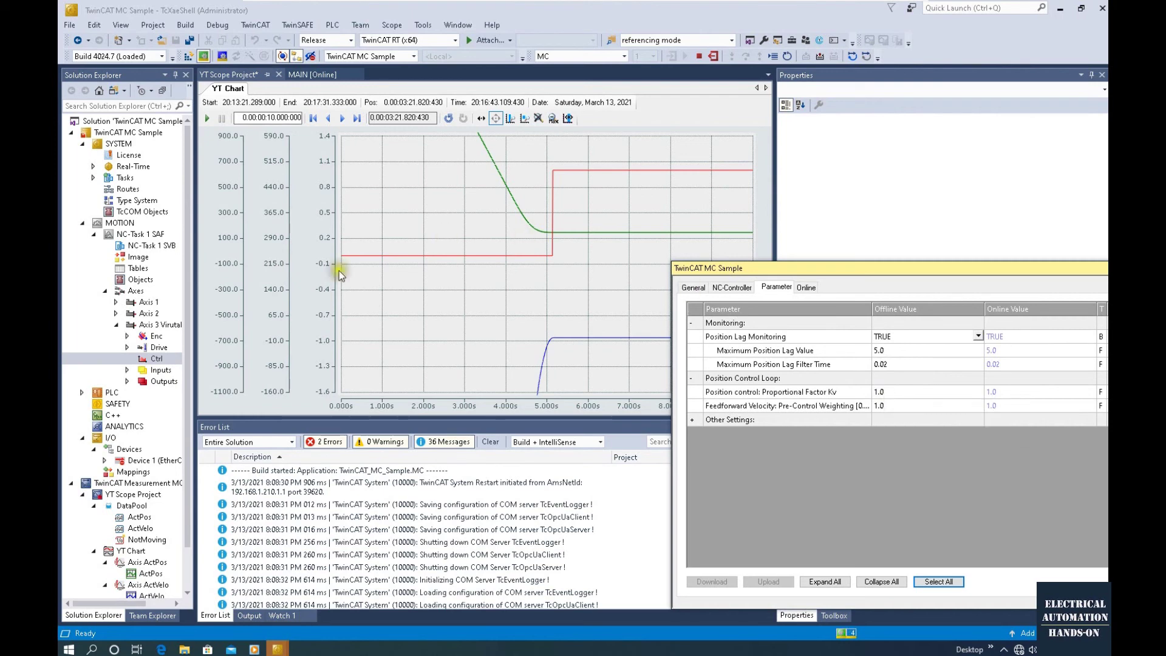
{"action": "left_click_drag", "start_coordinate": [197, 340], "coordinate": [323, 341]}
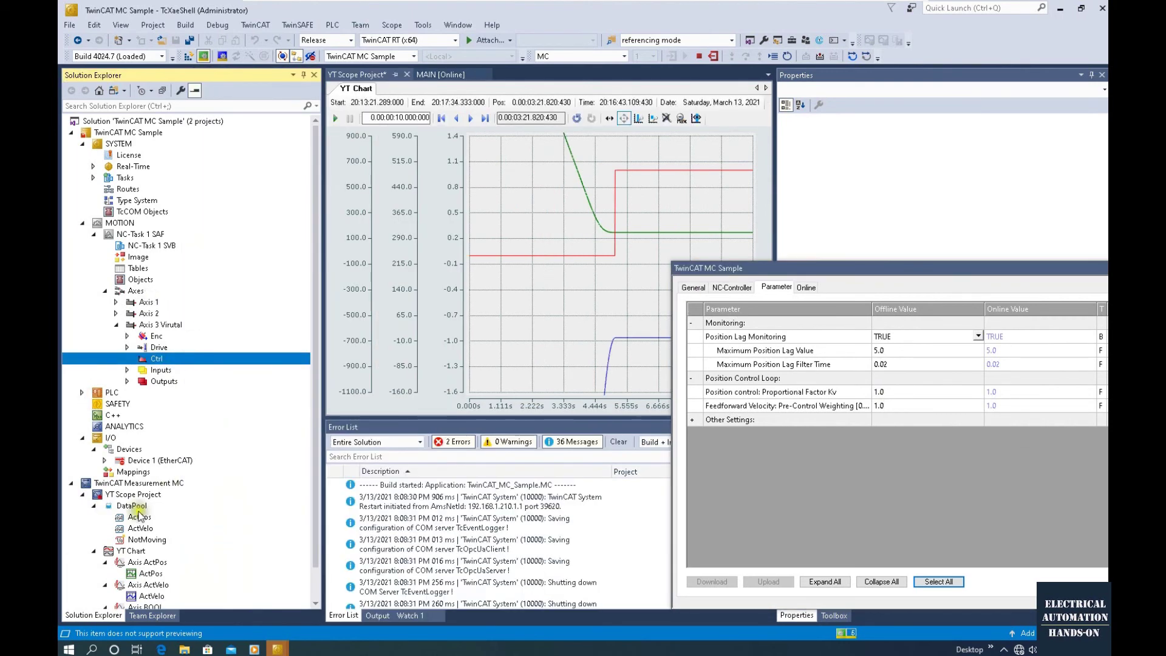